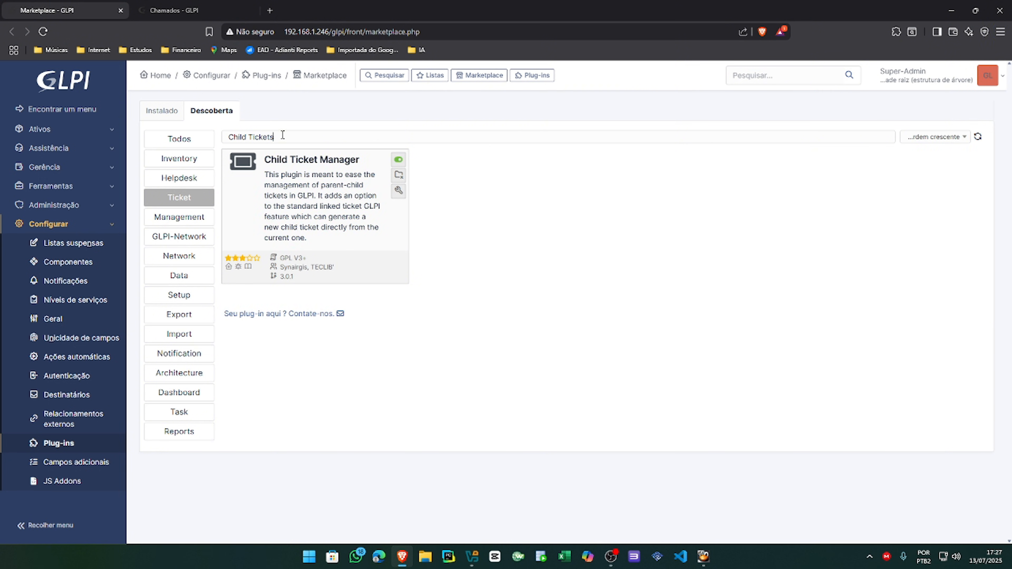
- Open the Child Ticket Manager plugin's configuration, save it with all three options set to Sim, and close the configuration page
{"action": "left_click_drag", "start_coordinate": [282, 136], "coordinate": [191, 124]}
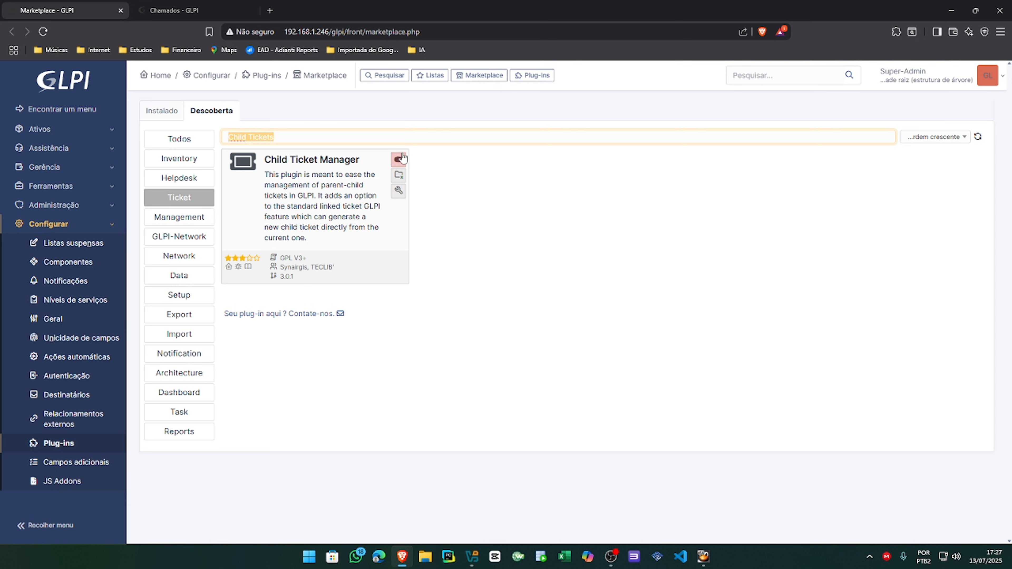
{"action": "left_click", "coordinate": [399, 190]}
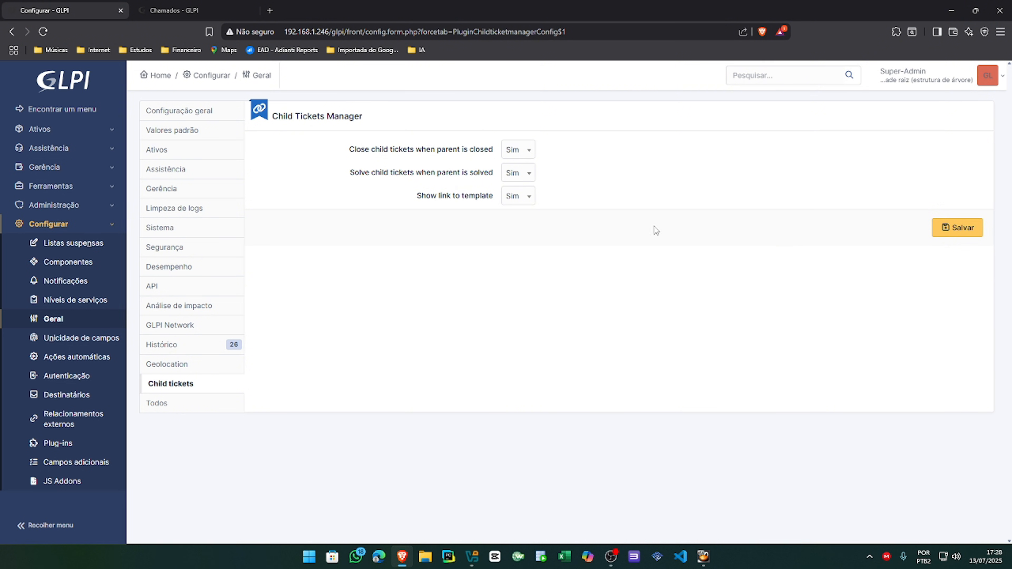
{"action": "left_click", "coordinate": [964, 231]}
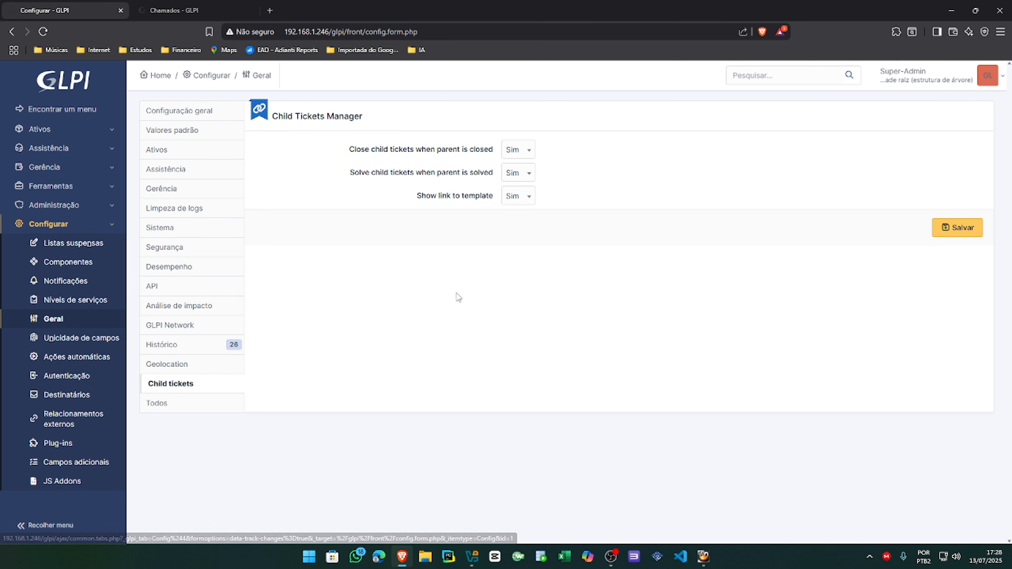
{"action": "left_click", "coordinate": [121, 11]}
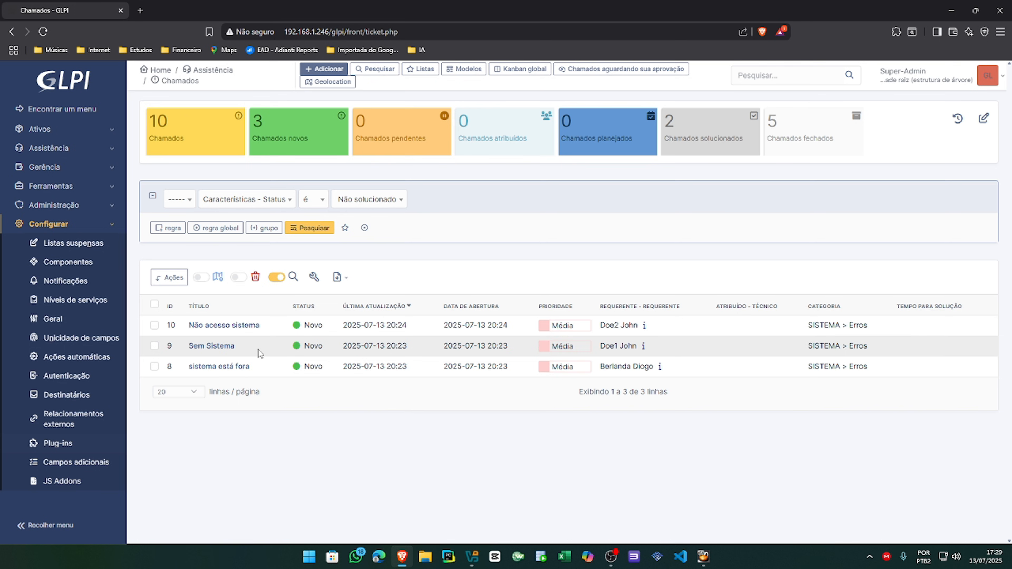
- Select the tickets Não acesso sistema (10) and Sem Sistema (9) and choose the bulk action Relacionar chamados
{"action": "mouse_move", "coordinate": [230, 330]}
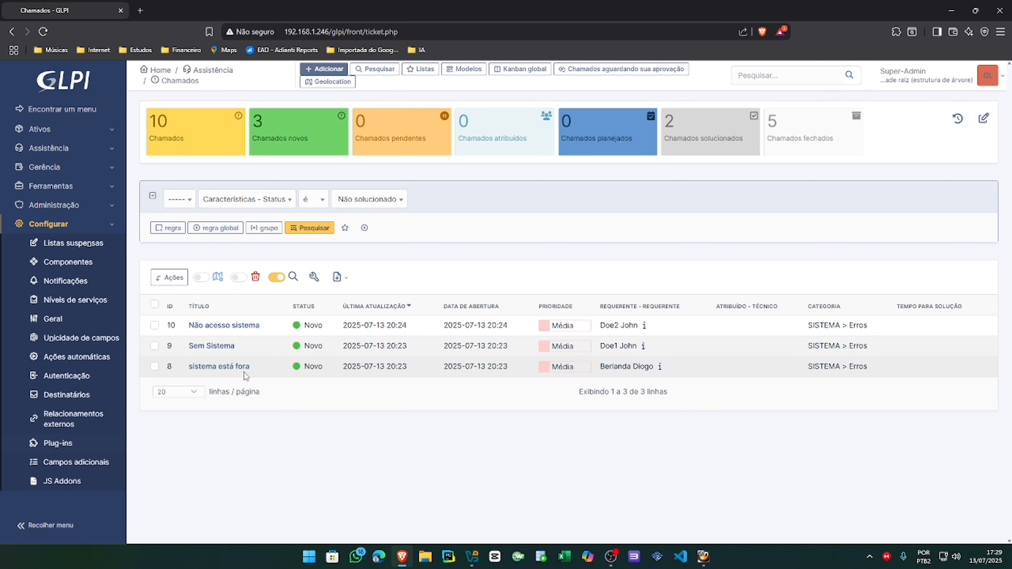
{"action": "left_click", "coordinate": [154, 328]}
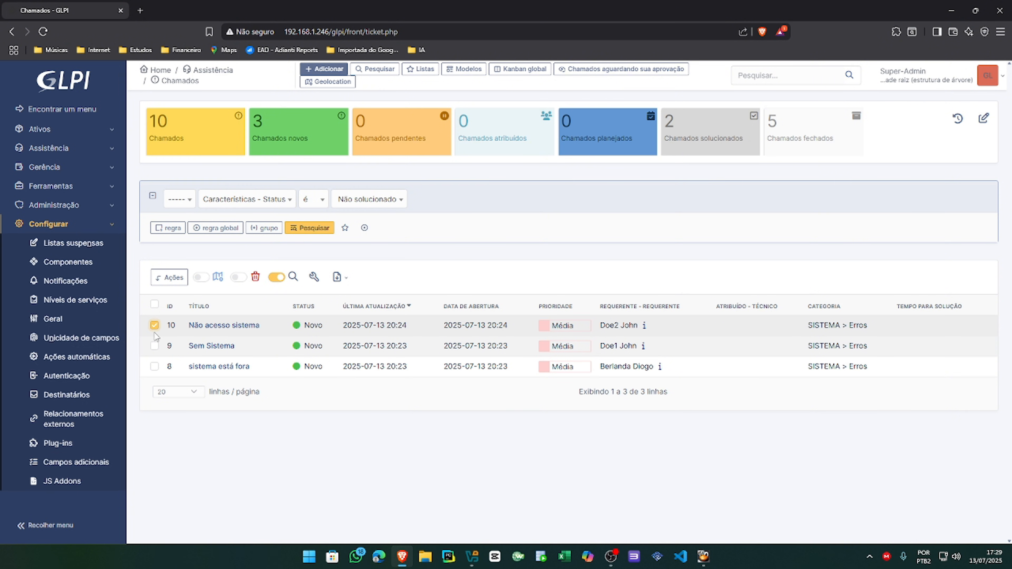
{"action": "left_click", "coordinate": [154, 345]}
{"action": "left_click", "coordinate": [176, 285]}
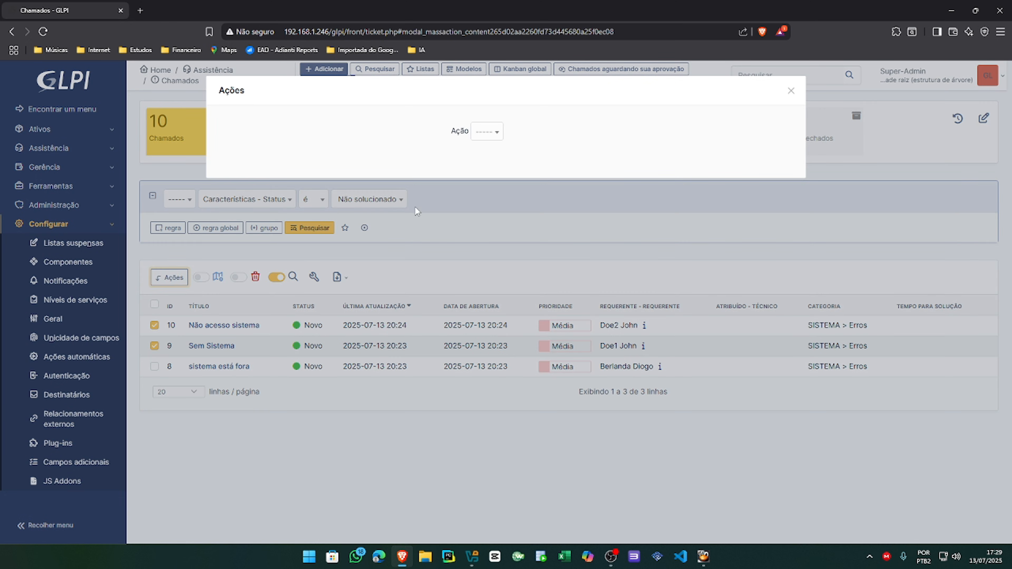
{"action": "left_click", "coordinate": [479, 131]}
{"action": "scroll", "coordinate": [568, 209], "scroll_direction": "down", "scroll_amount": 3}
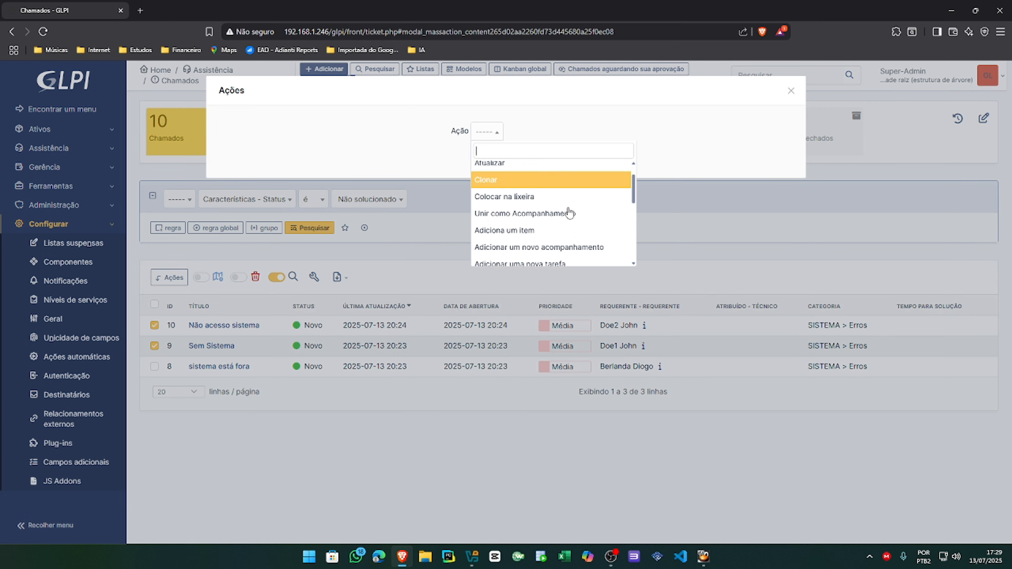
{"action": "scroll", "coordinate": [569, 212], "scroll_direction": "down", "scroll_amount": 1}
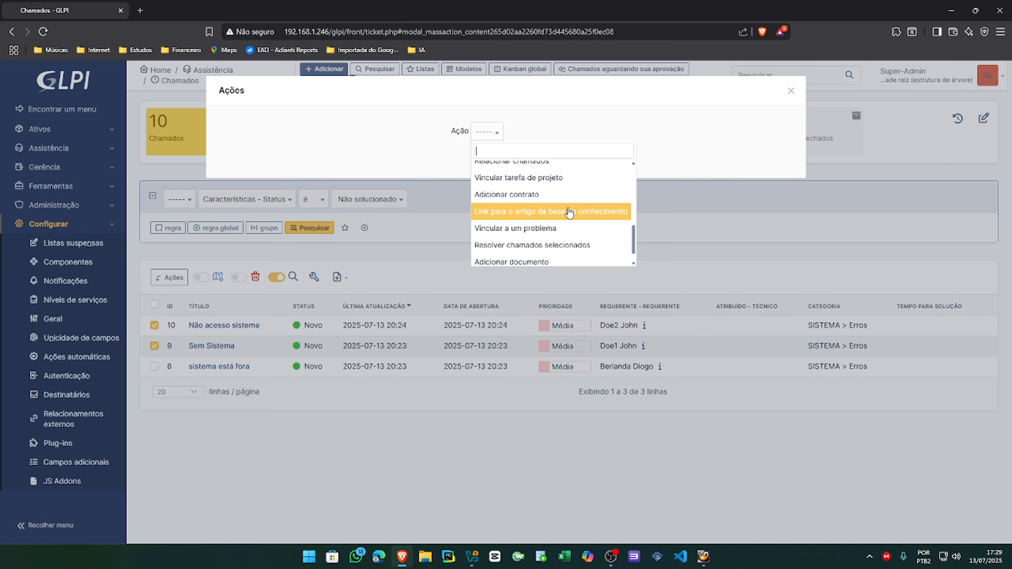
{"action": "scroll", "coordinate": [569, 213], "scroll_direction": "up", "scroll_amount": 3}
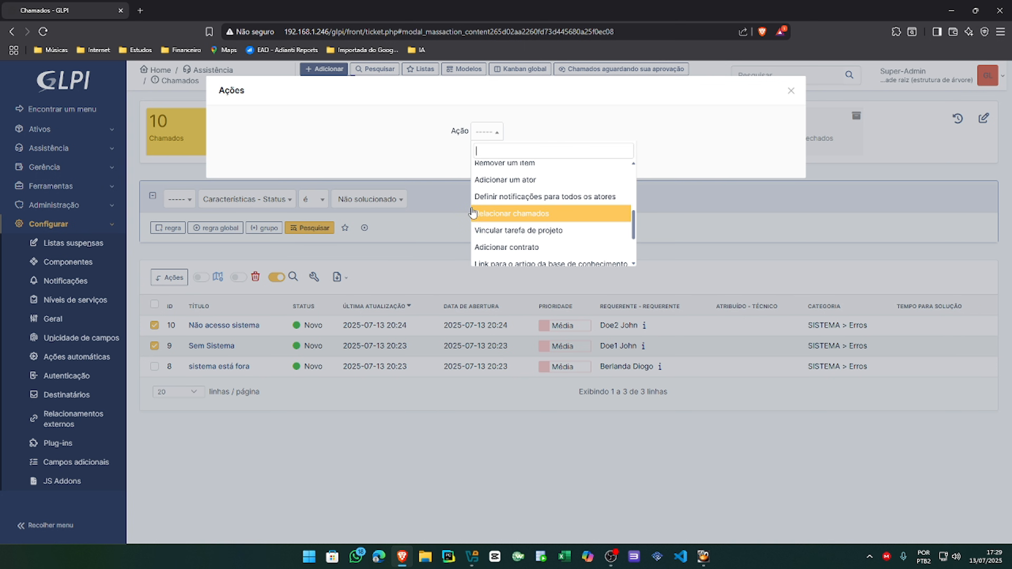
{"action": "left_click", "coordinate": [488, 215]}
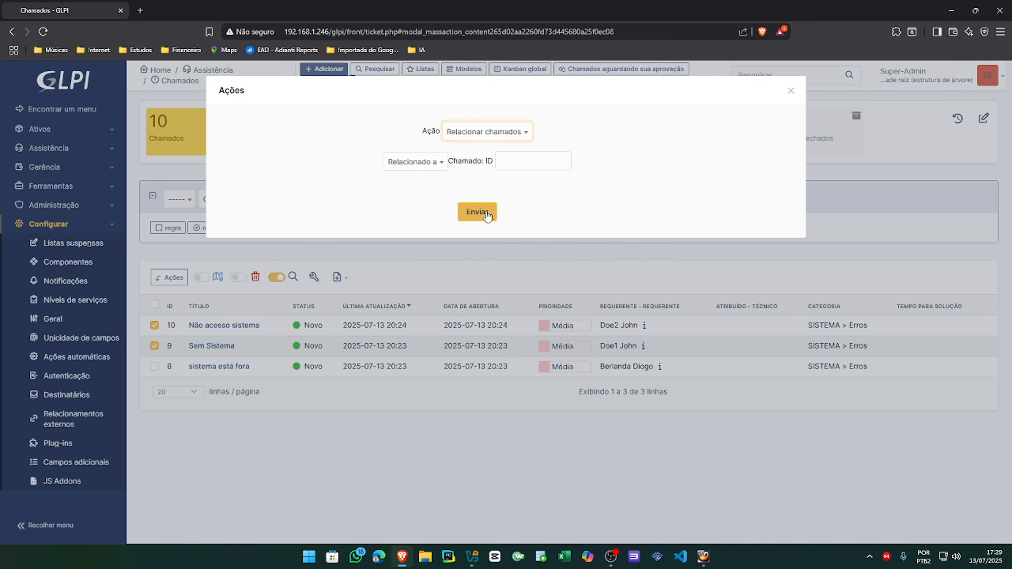
- Set the relation for the selected tickets to Filho de with ticket ID 8
{"action": "left_click", "coordinate": [403, 170]}
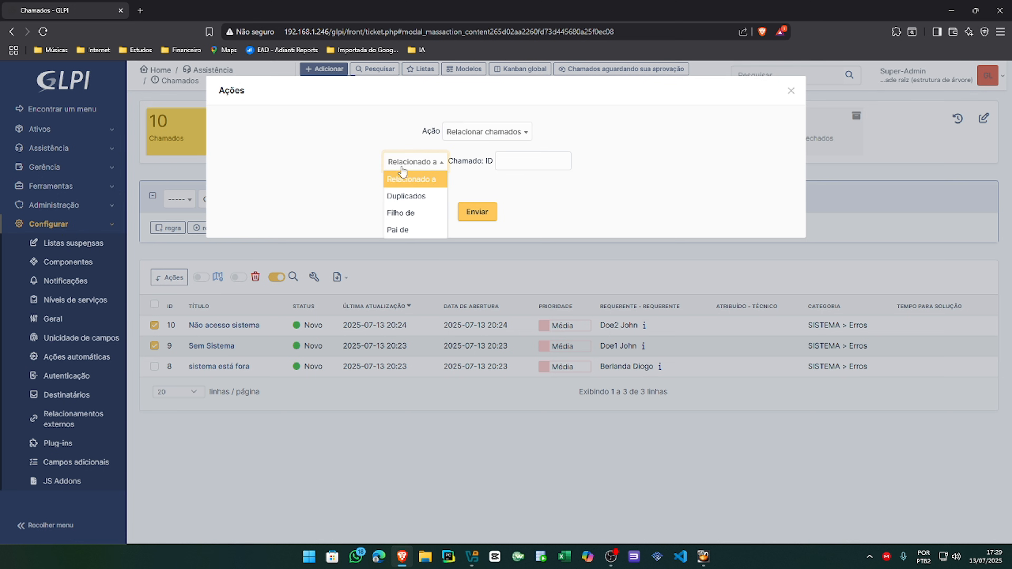
{"action": "left_click", "coordinate": [405, 218]}
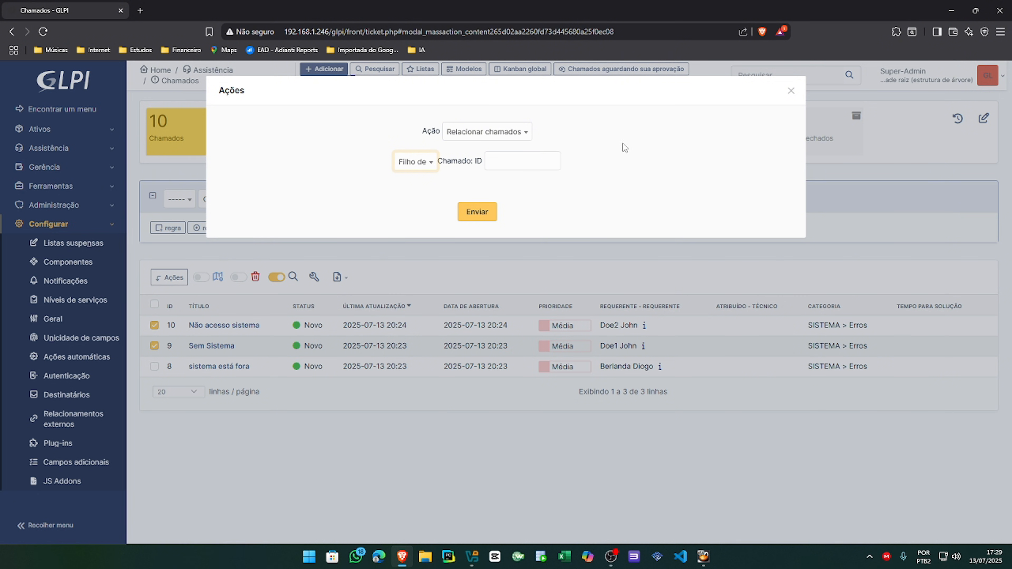
{"action": "left_click", "coordinate": [516, 161]}
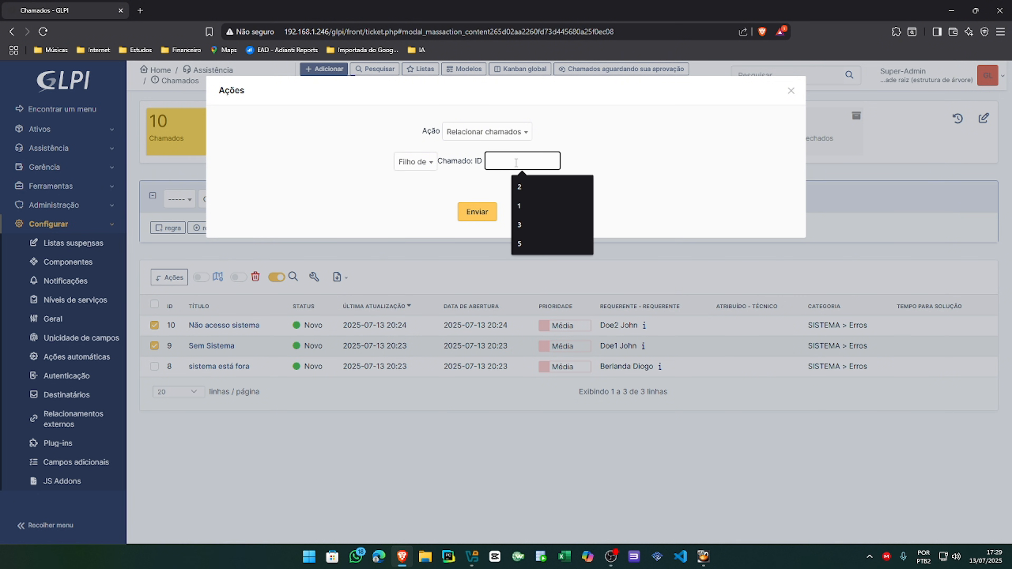
{"action": "type", "text": "8"}
{"action": "left_click", "coordinate": [404, 161]}
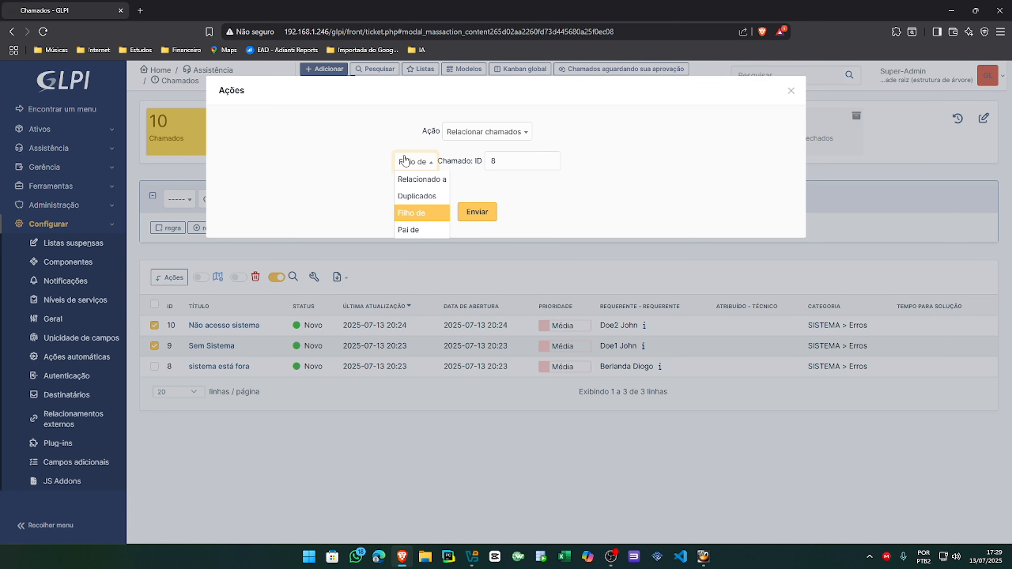
{"action": "left_click", "coordinate": [422, 231]}
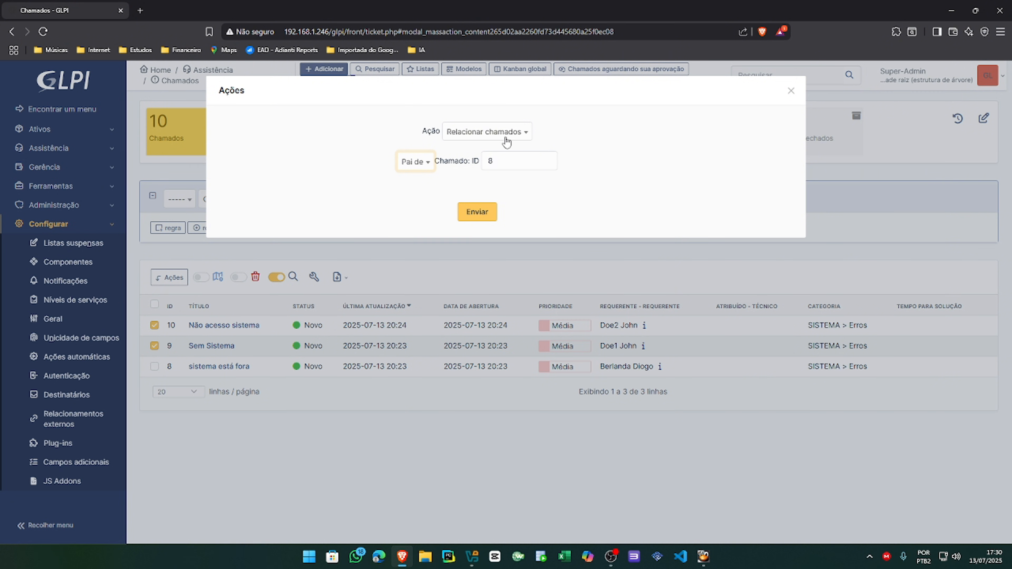
{"action": "left_click", "coordinate": [410, 161]}
{"action": "left_click", "coordinate": [426, 220]}
- Submit the bulk action linking the selected tickets as children of ticket 8
{"action": "left_click", "coordinate": [518, 159]}
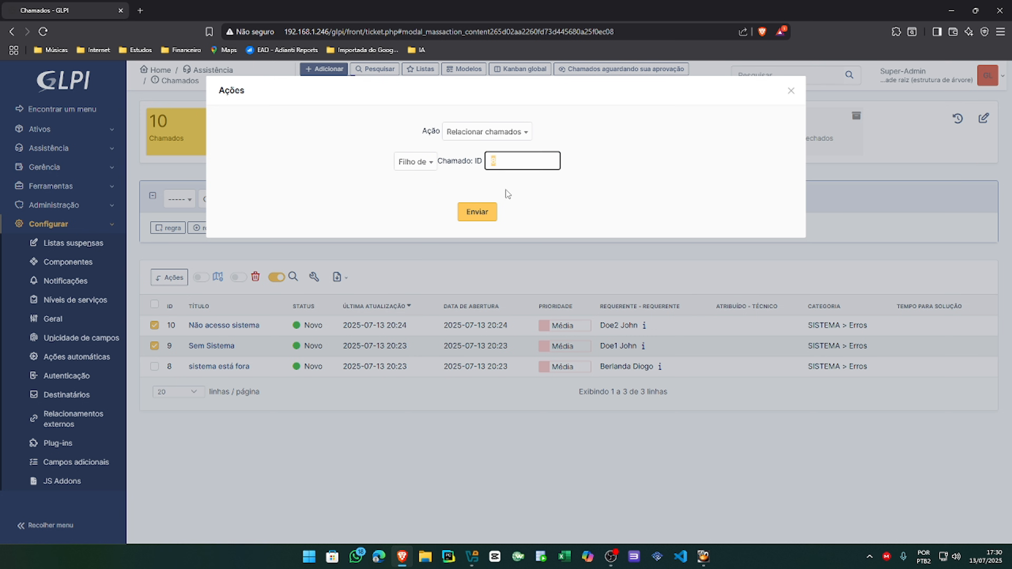
{"action": "left_click", "coordinate": [481, 217]}
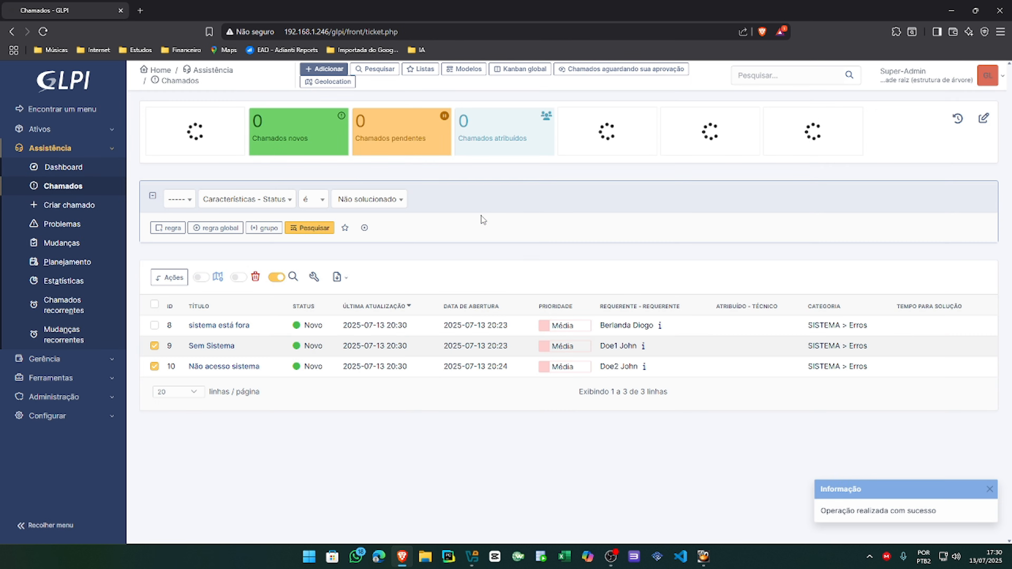
- Examine the related-ticket links in Não acesso sistema (10) and in its parent ticket sistema está fora (8)
{"action": "left_click", "coordinate": [239, 368]}
{"action": "scroll", "coordinate": [861, 317], "scroll_direction": "down", "scroll_amount": 6}
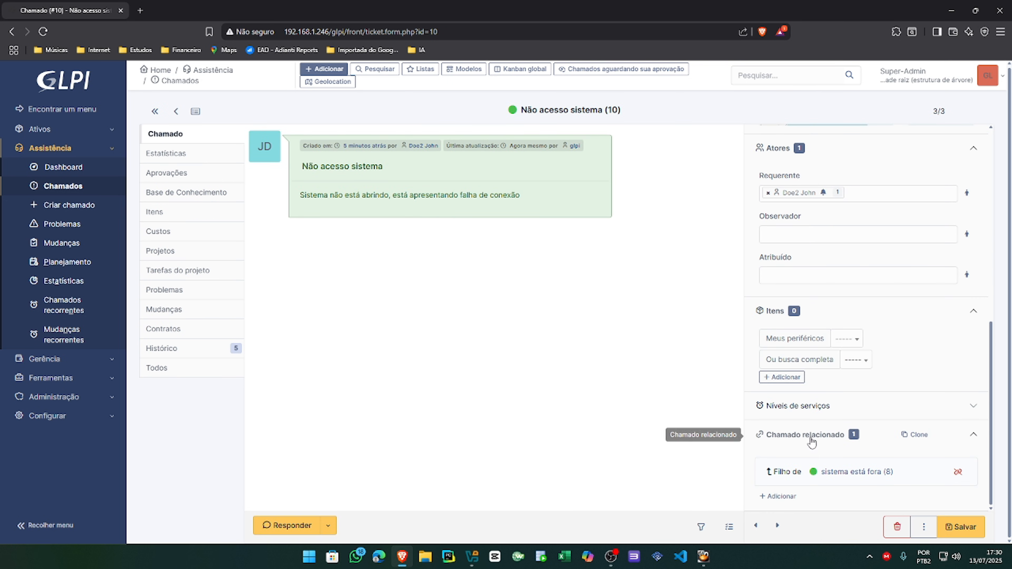
{"action": "scroll", "coordinate": [870, 447], "scroll_direction": "up", "scroll_amount": 3}
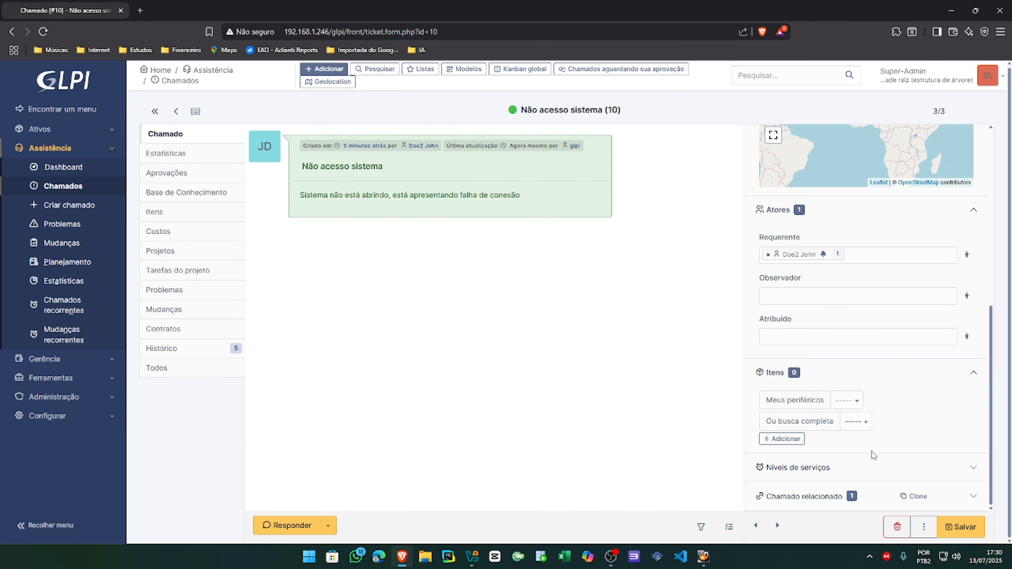
{"action": "scroll", "coordinate": [877, 470], "scroll_direction": "down", "scroll_amount": 3}
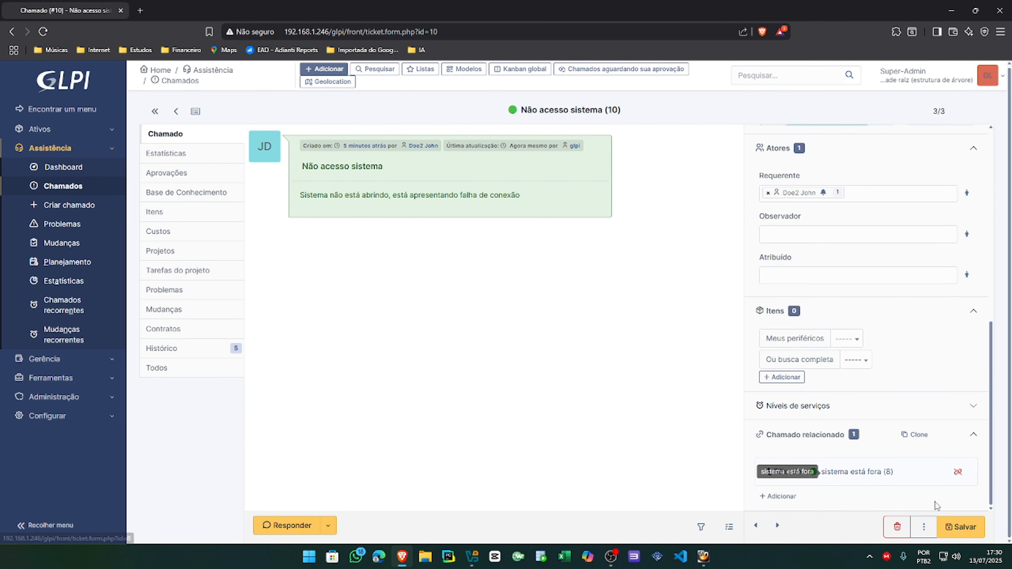
{"action": "left_click", "coordinate": [879, 472]}
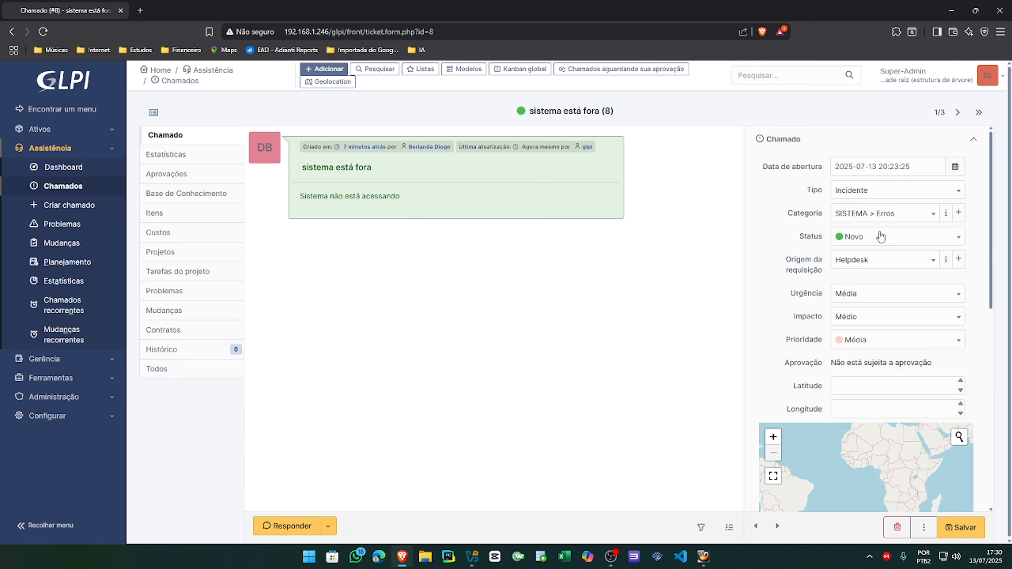
{"action": "scroll", "coordinate": [824, 289], "scroll_direction": "down", "scroll_amount": 10}
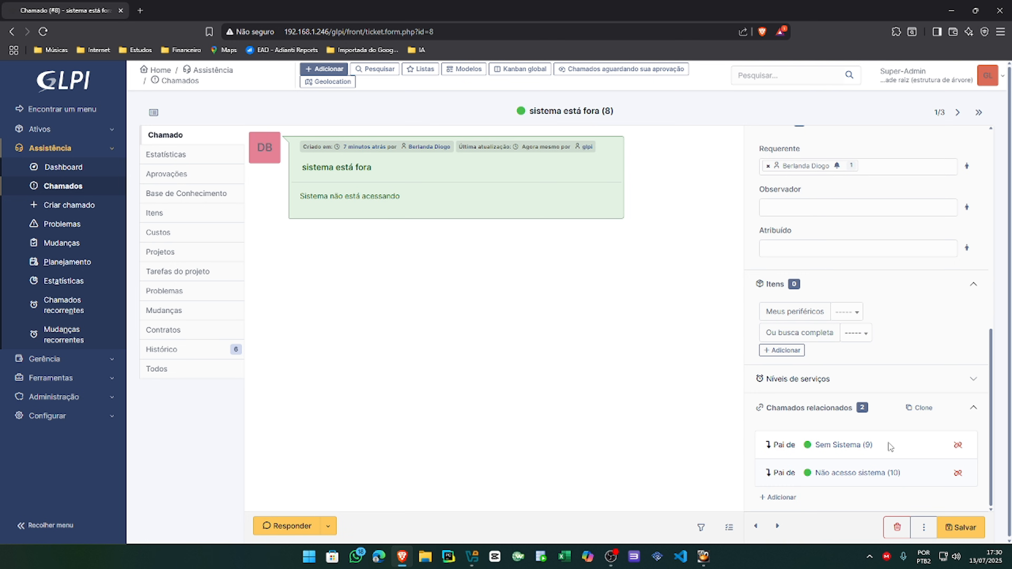
- Assign the parent ticket sistema está fora (8) to yourself
{"action": "scroll", "coordinate": [888, 443], "scroll_direction": "up", "scroll_amount": 3}
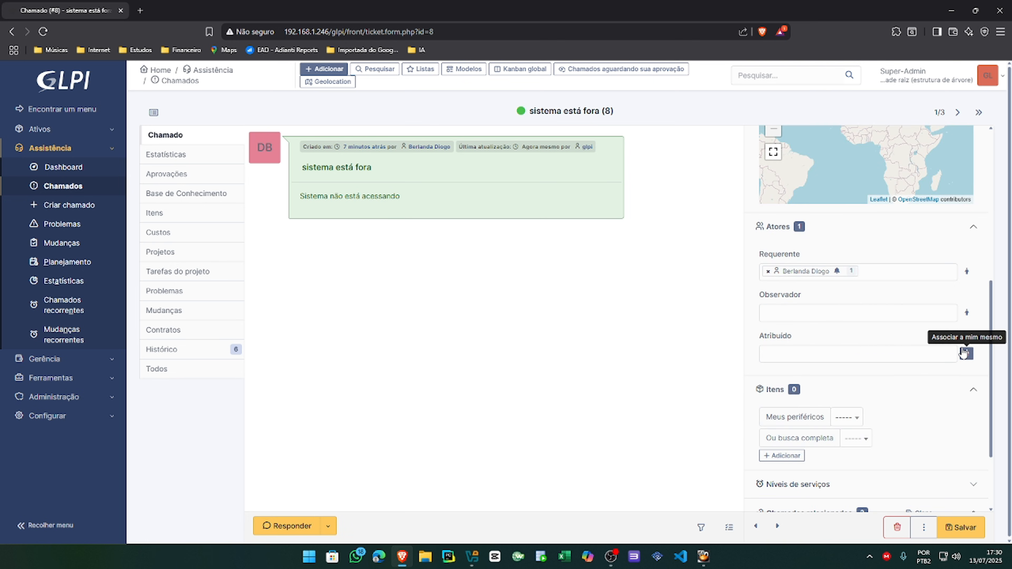
{"action": "left_click", "coordinate": [965, 353]}
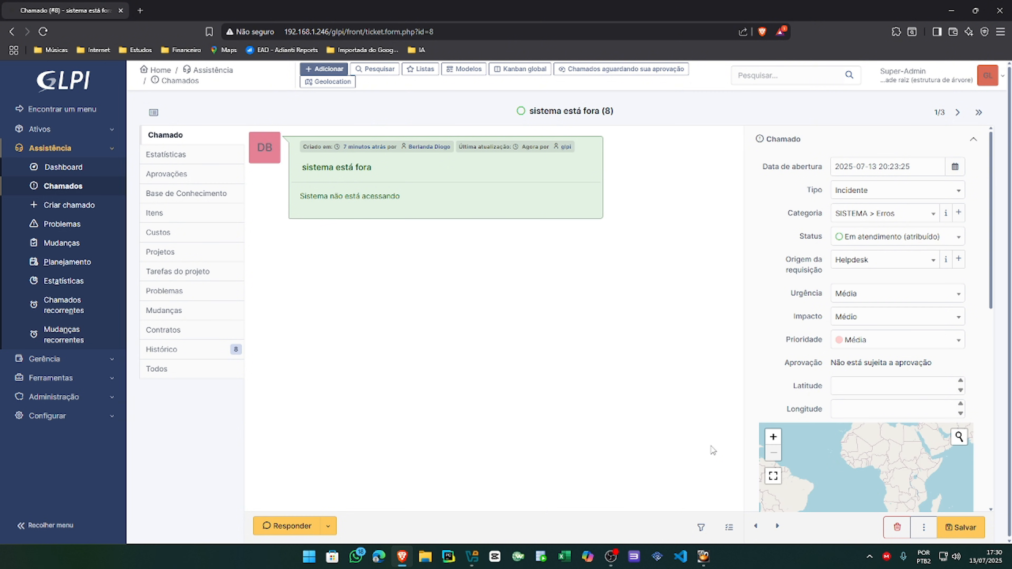
{"action": "scroll", "coordinate": [852, 383], "scroll_direction": "down", "scroll_amount": 6}
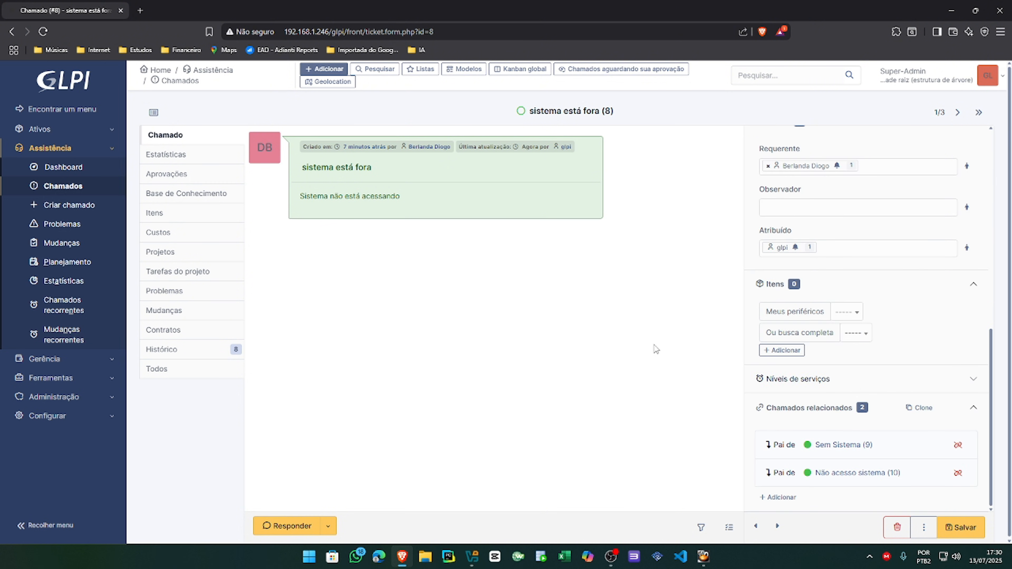
- Open the child ticket Sem Sistema (9) from the ticket list and assign it to yourself
{"action": "left_click", "coordinate": [63, 185]}
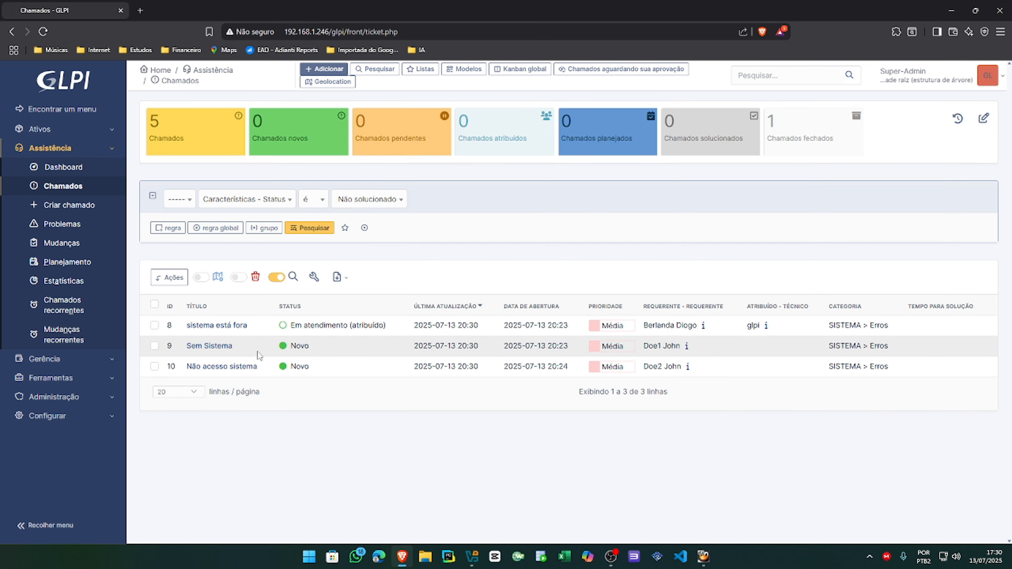
{"action": "left_click", "coordinate": [224, 346]}
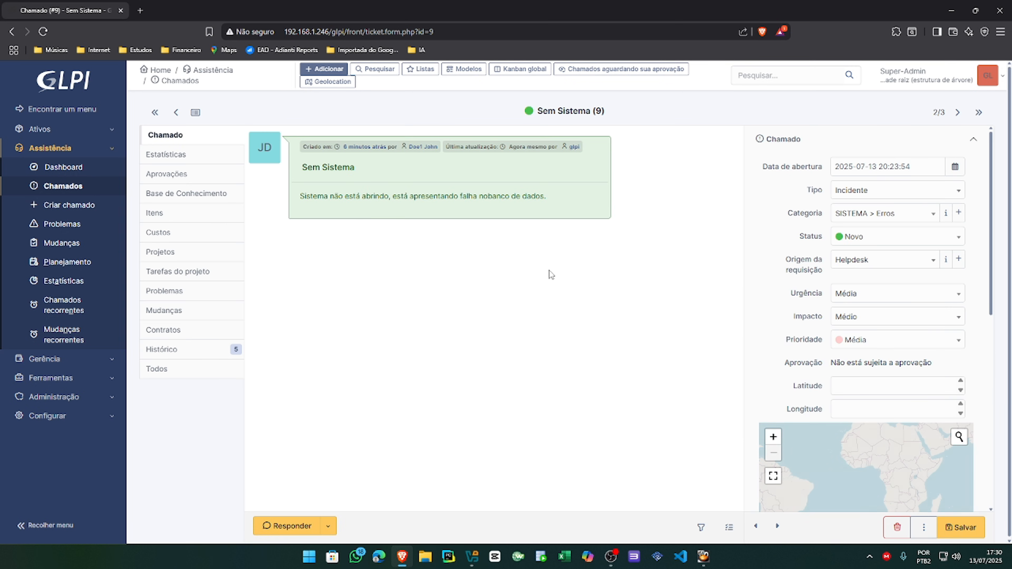
{"action": "scroll", "coordinate": [973, 434], "scroll_direction": "down", "scroll_amount": 10}
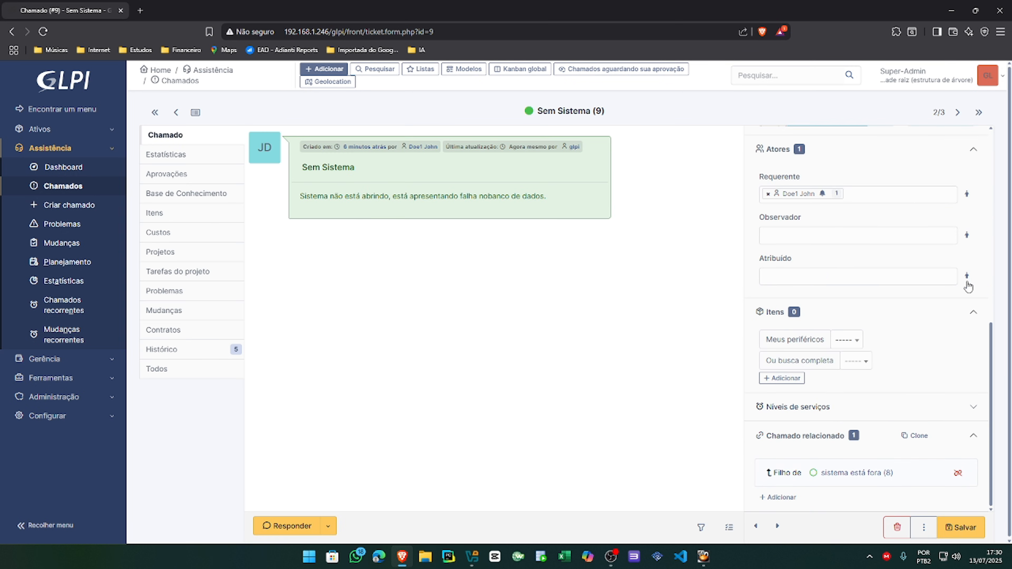
{"action": "left_click", "coordinate": [967, 276]}
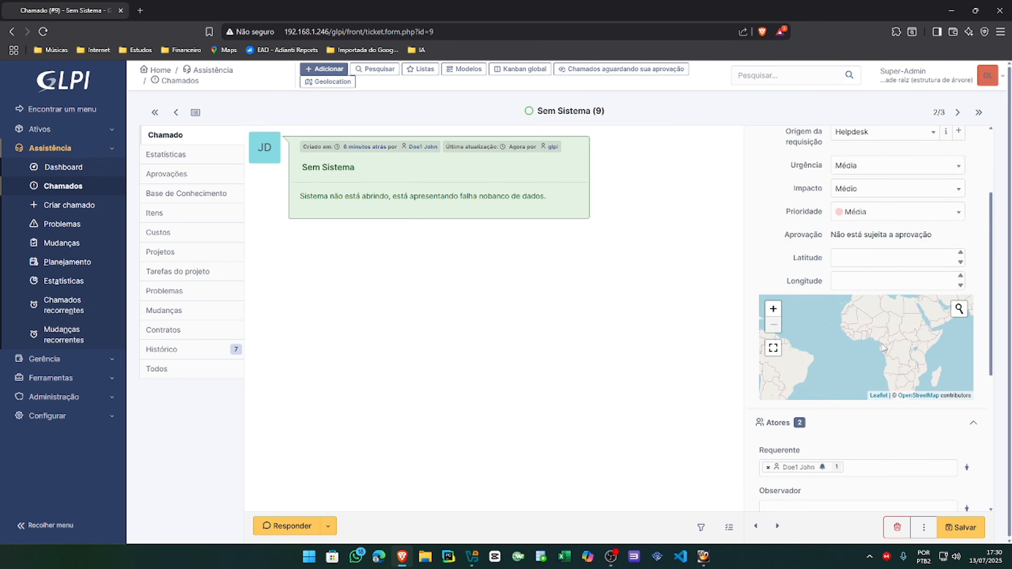
- Open the child ticket Não acesso sistema (10) from the ticket list and assign it to yourself
{"action": "left_click", "coordinate": [60, 185]}
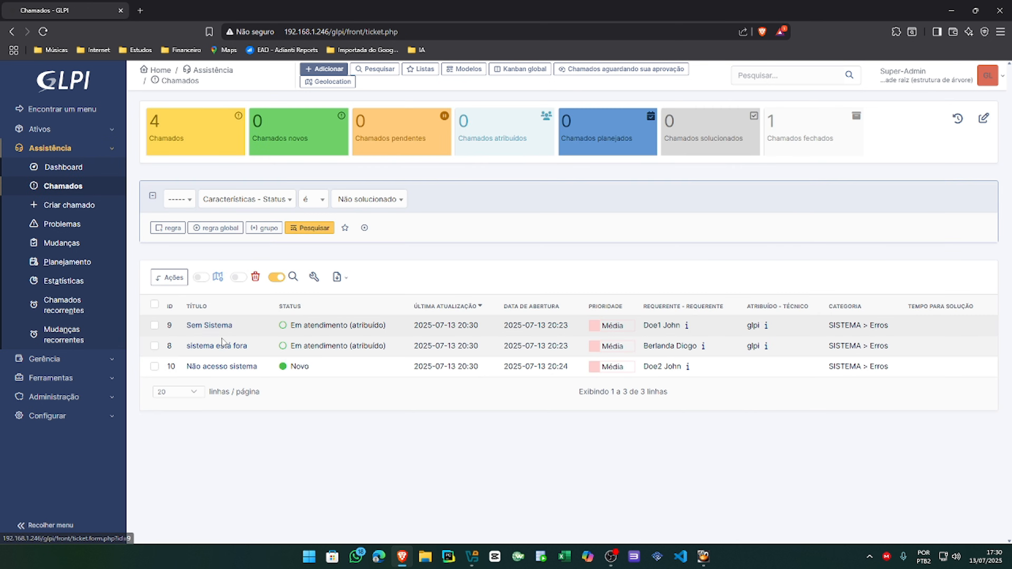
{"action": "left_click", "coordinate": [211, 366]}
{"action": "scroll", "coordinate": [833, 363], "scroll_direction": "down", "scroll_amount": 10}
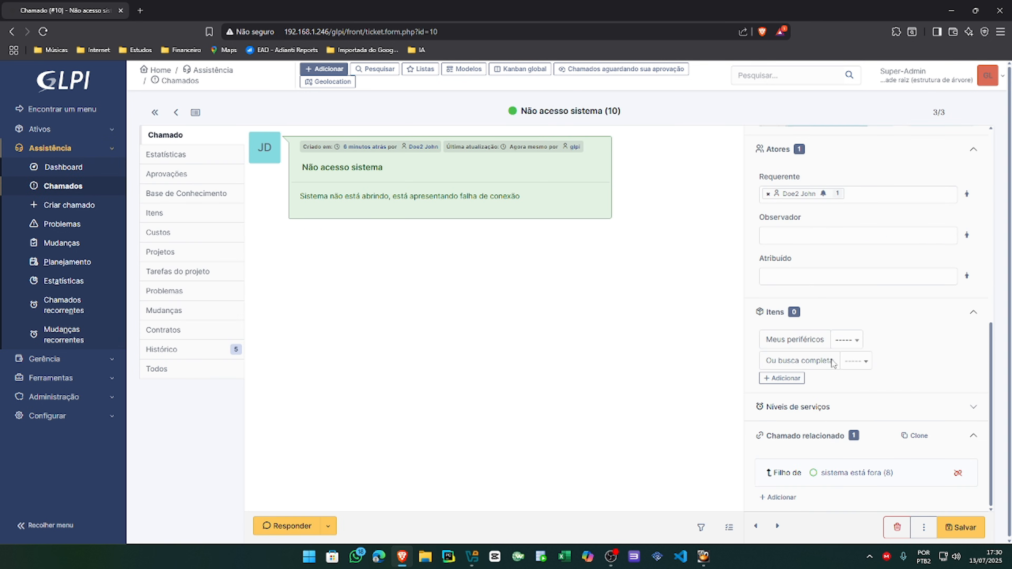
{"action": "left_click", "coordinate": [967, 275]}
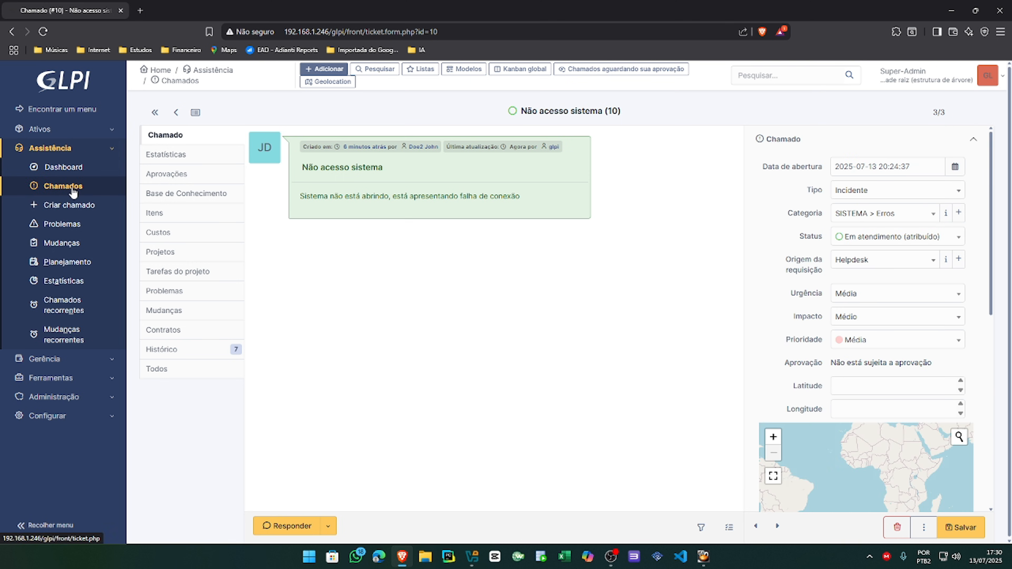
- Open the parent ticket sistema está fora (8) from the ticket list and add the solution "Foi reestabelecido a conexão com o sistema."
{"action": "left_click", "coordinate": [63, 186]}
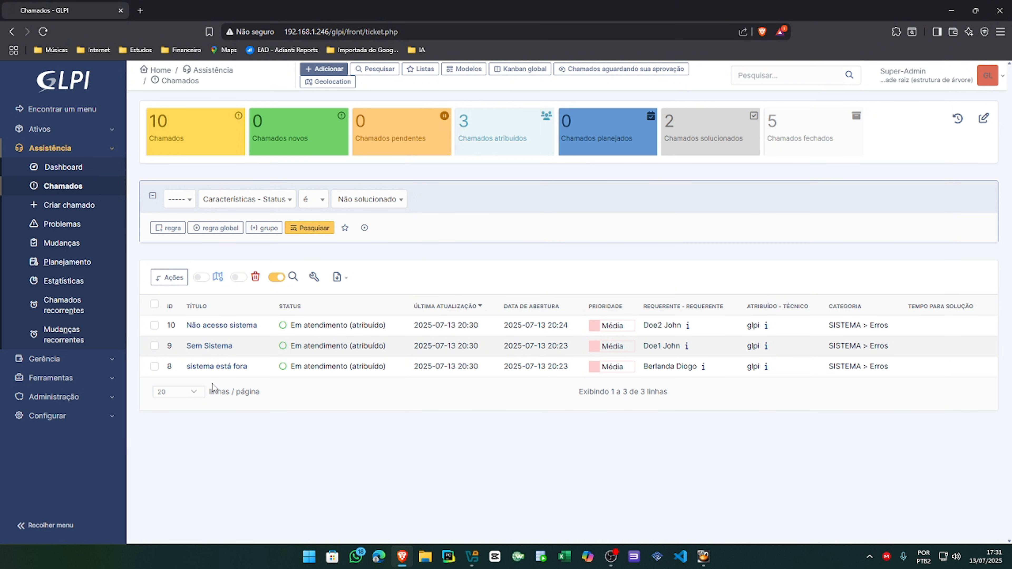
{"action": "left_click", "coordinate": [221, 367]}
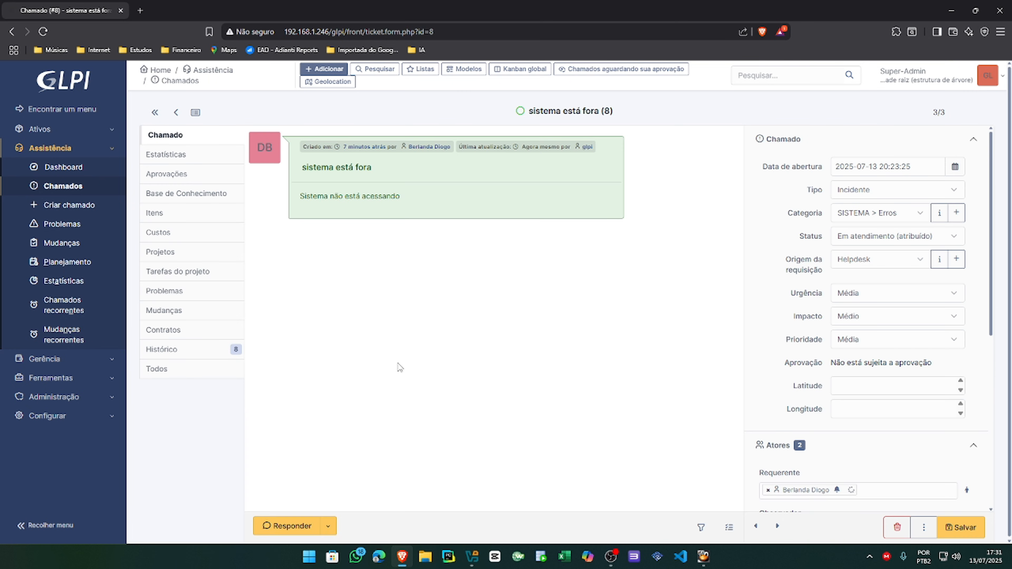
{"action": "left_click", "coordinate": [328, 526]}
{"action": "left_click", "coordinate": [378, 470]}
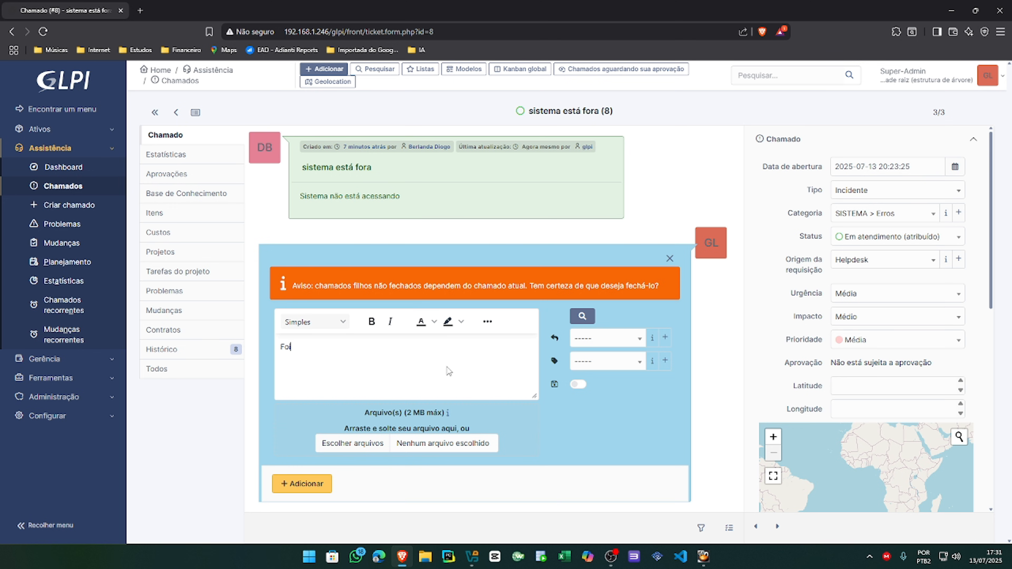
{"action": "type", "text": "reestabelecido a conexão com o sistema."}
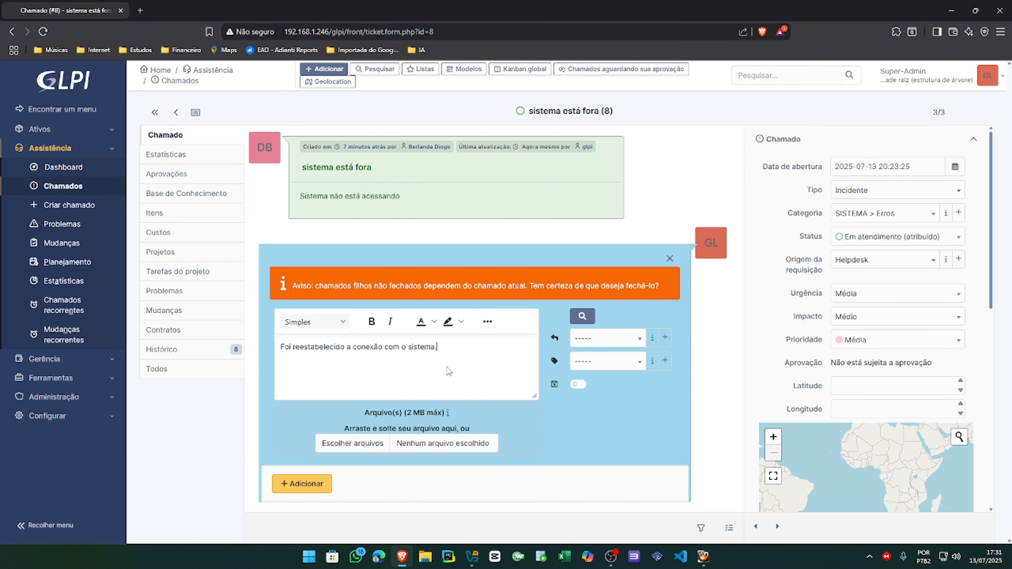
{"action": "scroll", "coordinate": [912, 334], "scroll_direction": "down", "scroll_amount": 6}
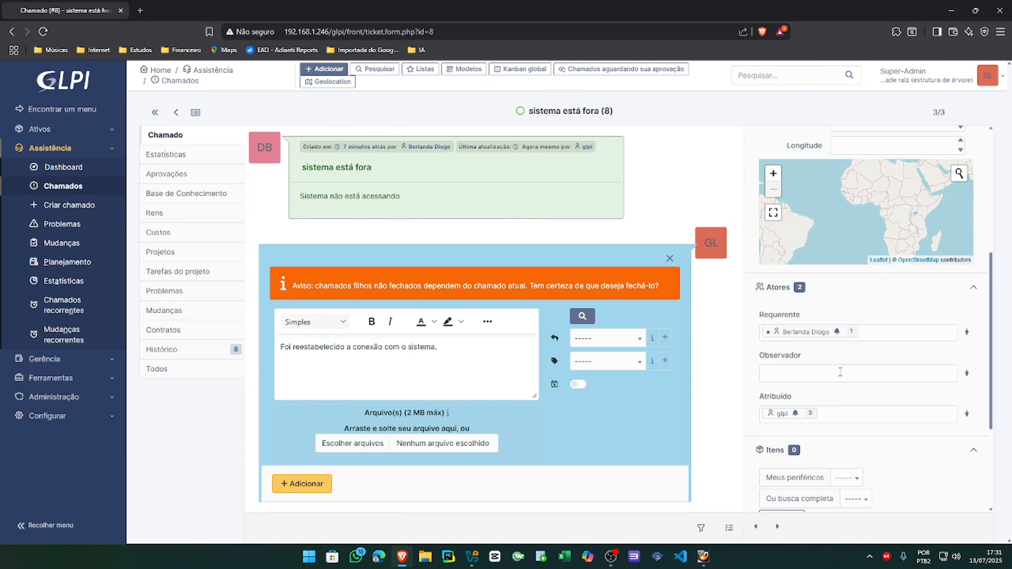
{"action": "left_click", "coordinate": [303, 484]}
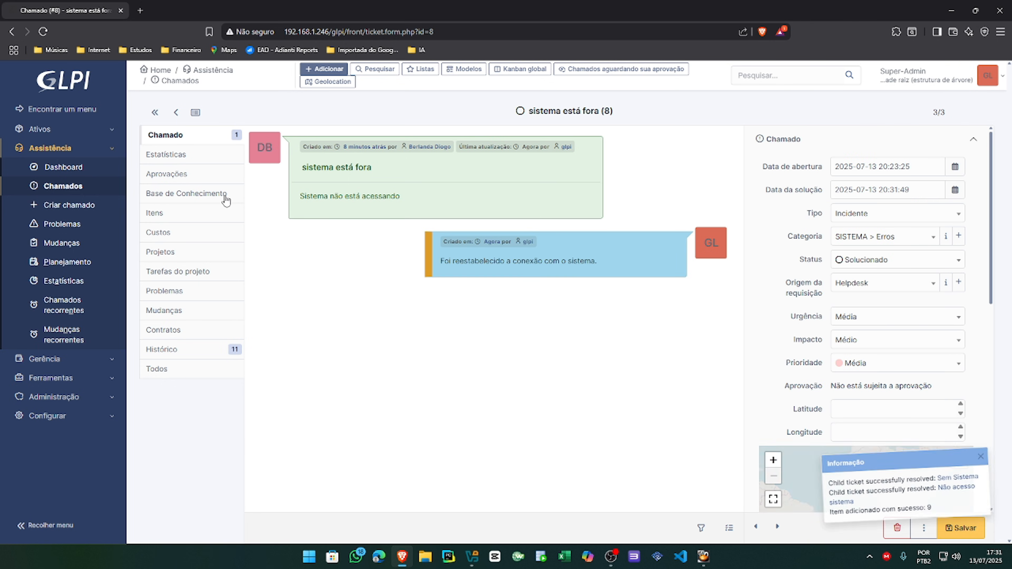
- List the solved tickets and check the solution entries in the child tickets Sem Sistema (9) and Não acesso sistema (10)
{"action": "left_click", "coordinate": [64, 189]}
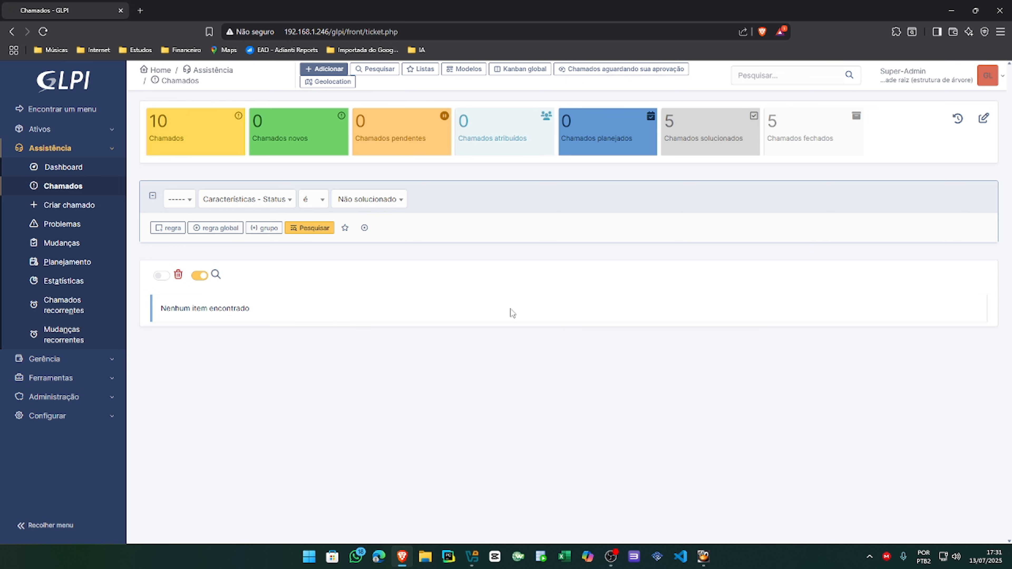
{"action": "left_click", "coordinate": [684, 128]}
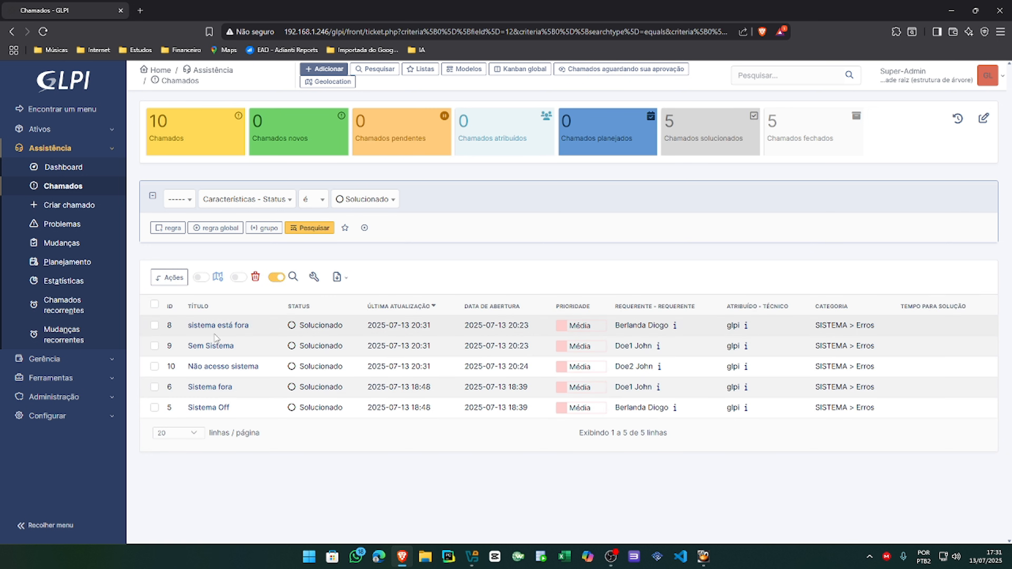
{"action": "left_click", "coordinate": [214, 333]}
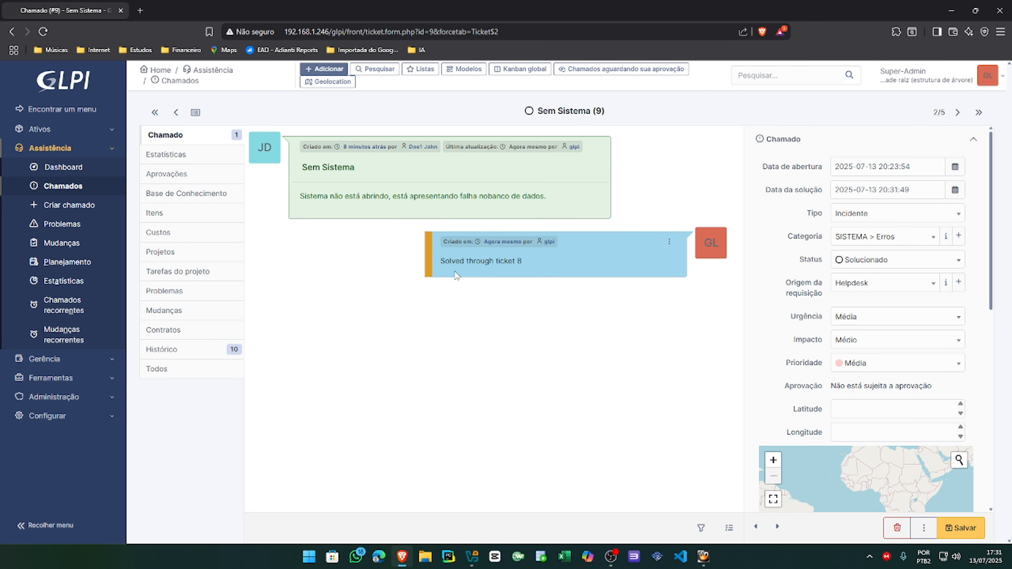
{"action": "left_click", "coordinate": [61, 186]}
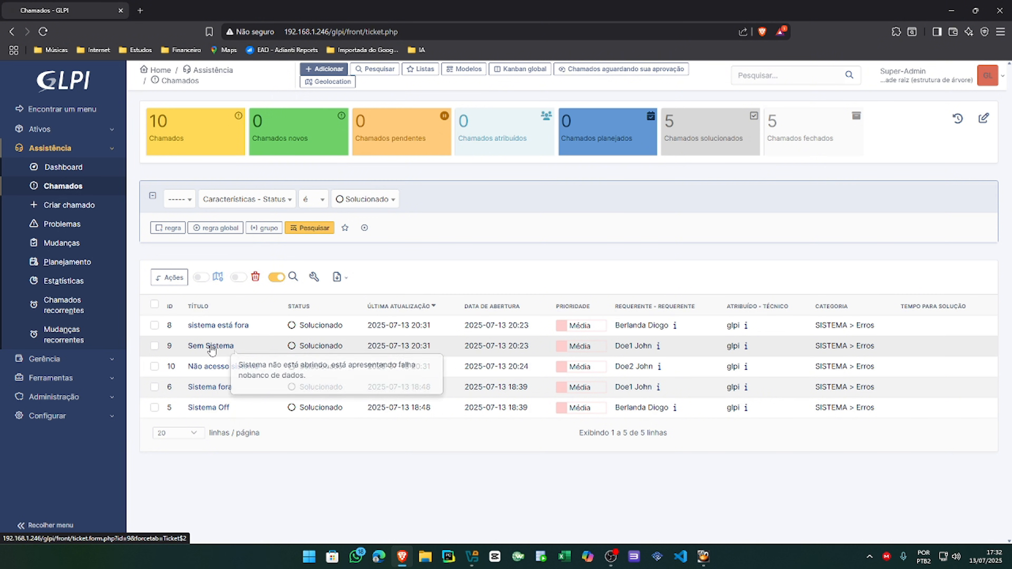
{"action": "left_click", "coordinate": [220, 351]}
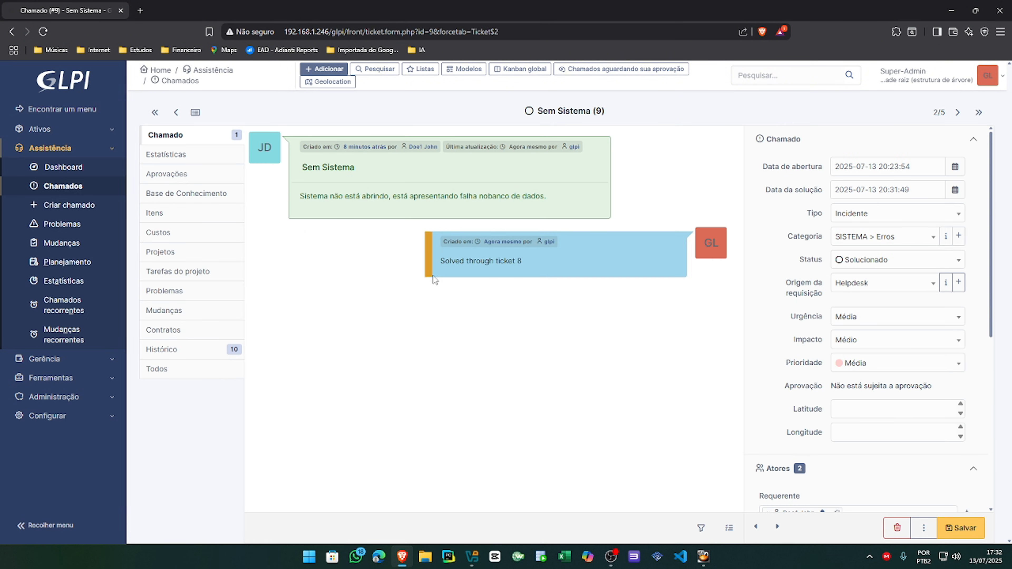
{"action": "left_click", "coordinate": [81, 191]}
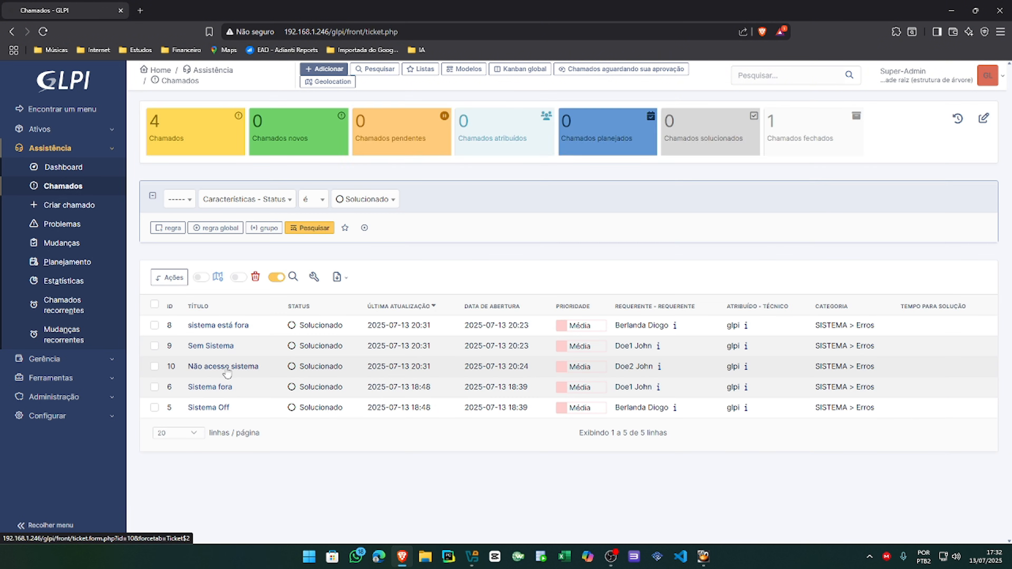
{"action": "left_click", "coordinate": [218, 330]}
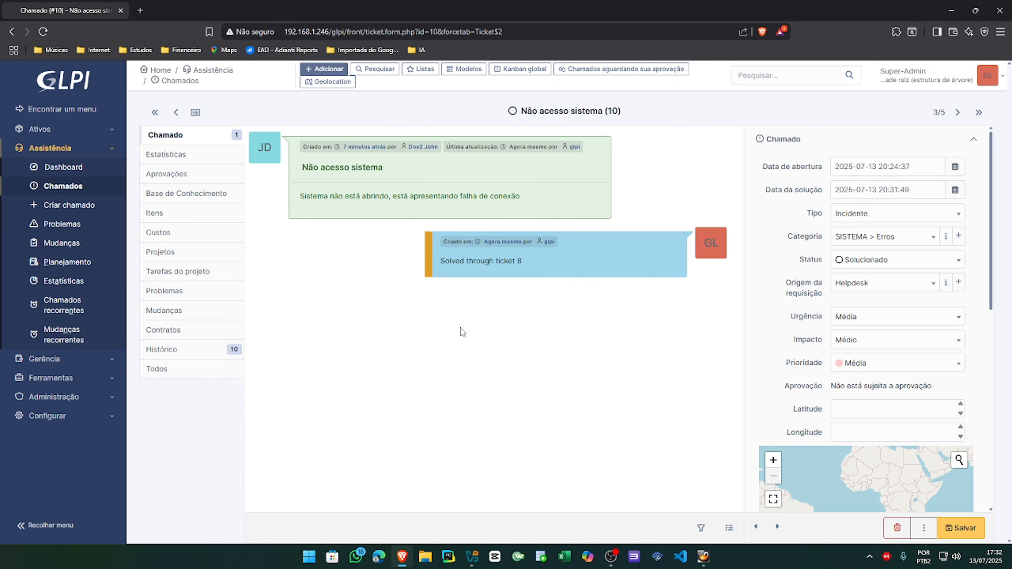
- Open the address of ticket 10 in a private browser window and log in with the requester's username and password
{"action": "left_click", "coordinate": [386, 31]}
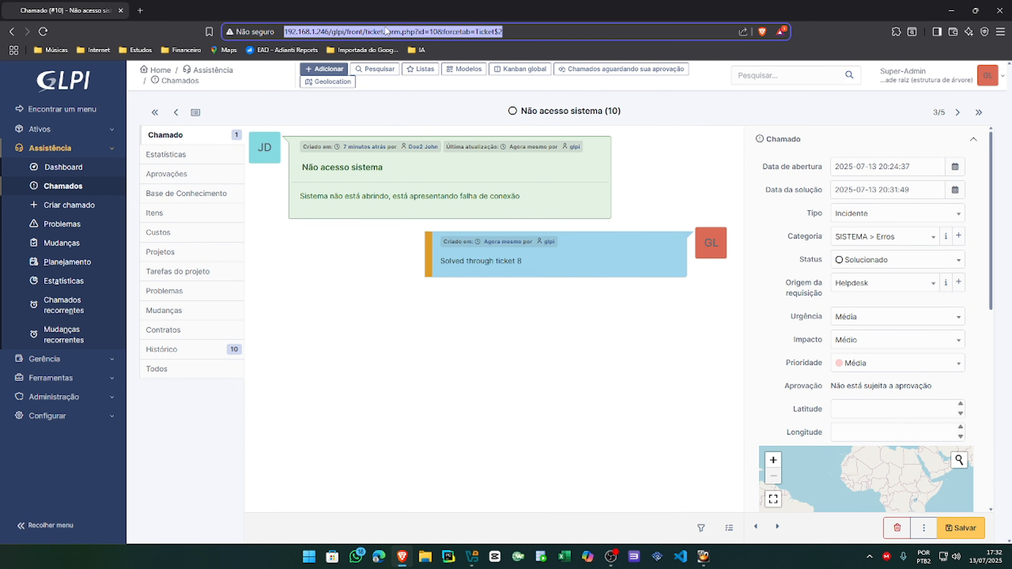
{"action": "key", "text": "ctrl+c"}
{"action": "key", "text": "ctrl+shift+n"}
{"action": "key", "text": "ctrl+v"}
{"action": "key", "text": "Return"}
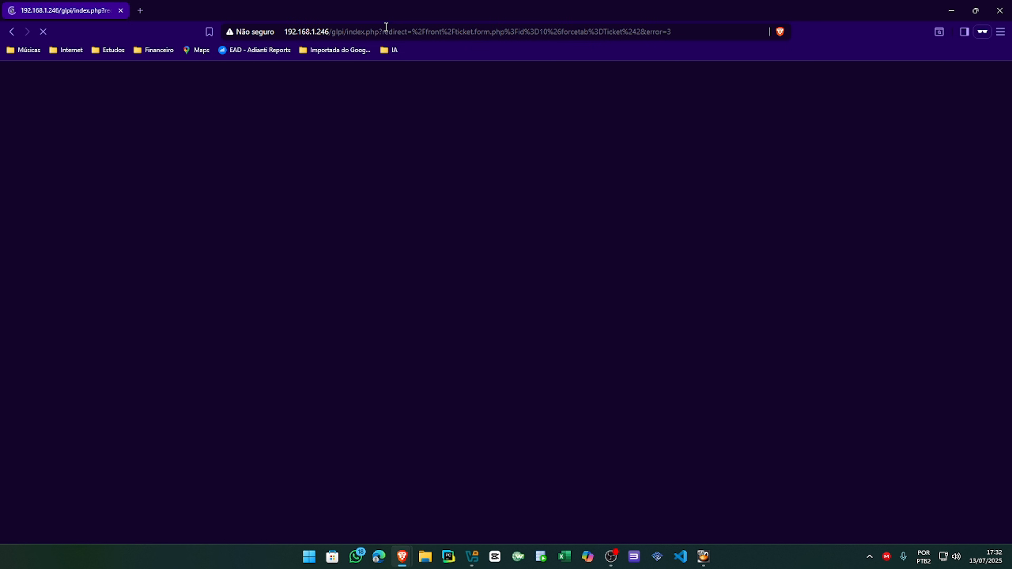
{"action": "type", "text": "john.doe2"}
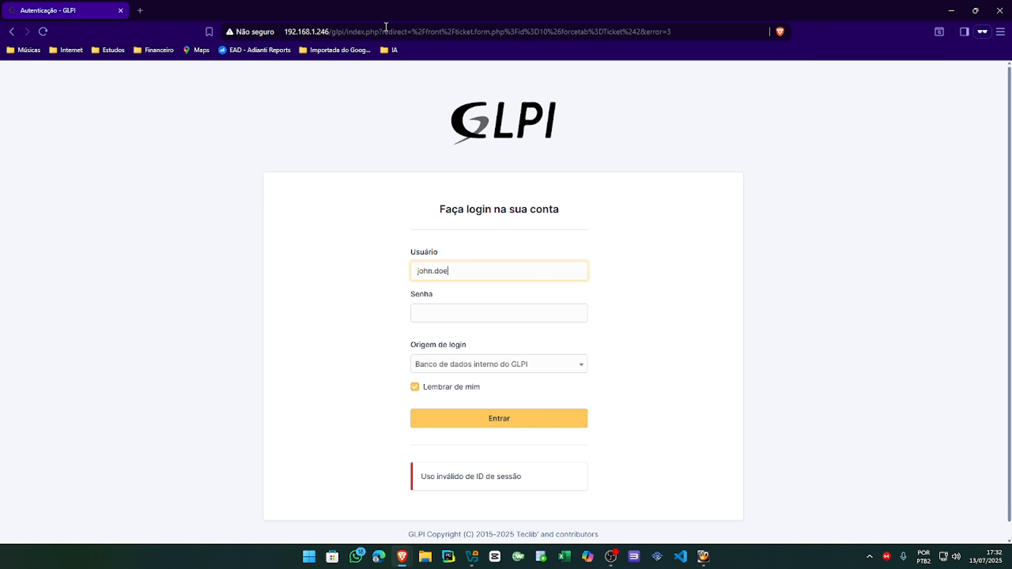
{"action": "key", "text": "Tab"}
{"action": "key", "text": "Return"}
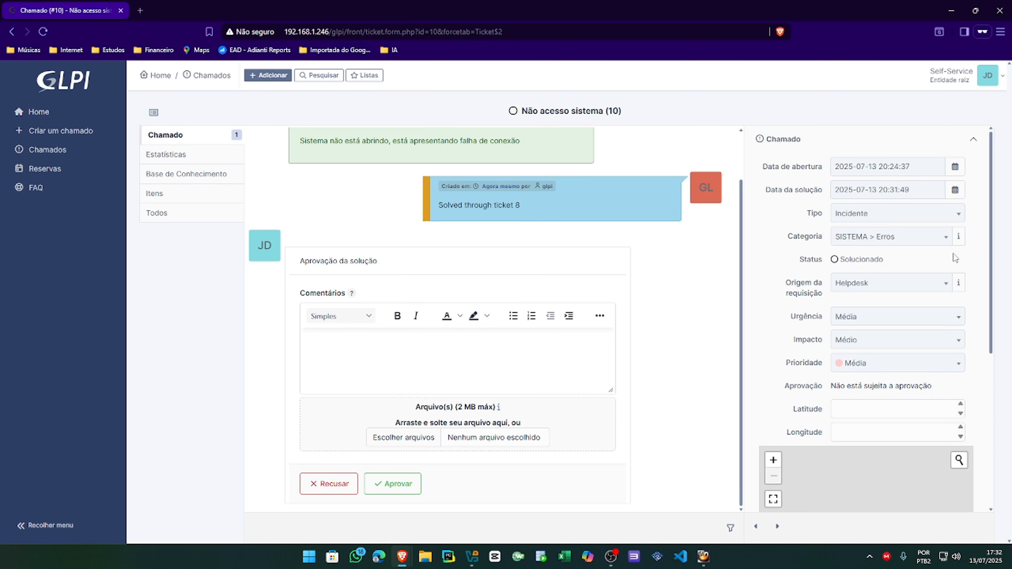
- Refuse the solution of Não acesso sistema (10) as the requester with the comment "Ainda continuo sem acesso ao sistema."
{"action": "scroll", "coordinate": [956, 258], "scroll_direction": "down", "scroll_amount": 6}
{"action": "scroll", "coordinate": [547, 324], "scroll_direction": "up", "scroll_amount": 2}
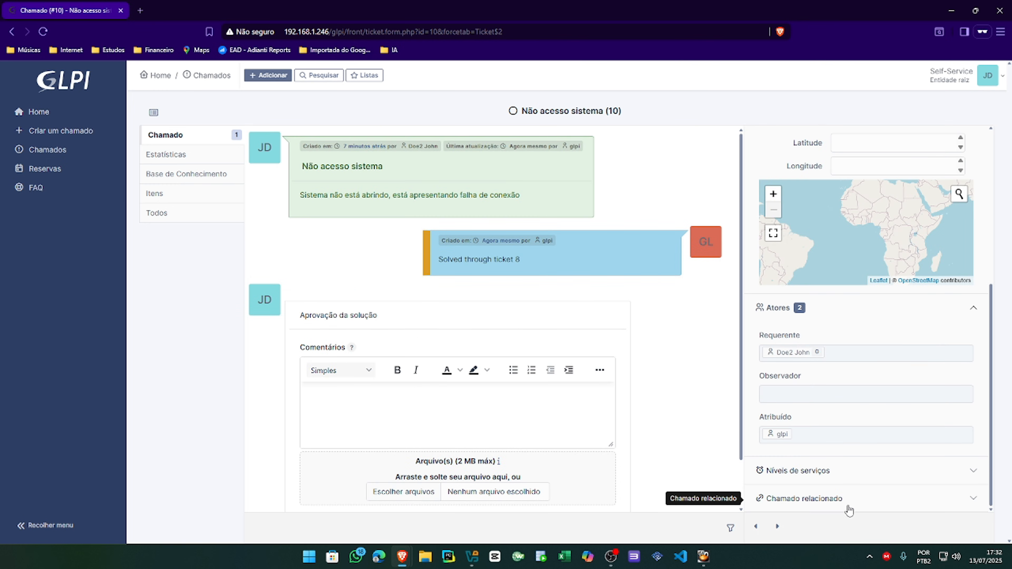
{"action": "scroll", "coordinate": [841, 498], "scroll_direction": "up", "scroll_amount": 3}
{"action": "scroll", "coordinate": [838, 369], "scroll_direction": "up", "scroll_amount": 3}
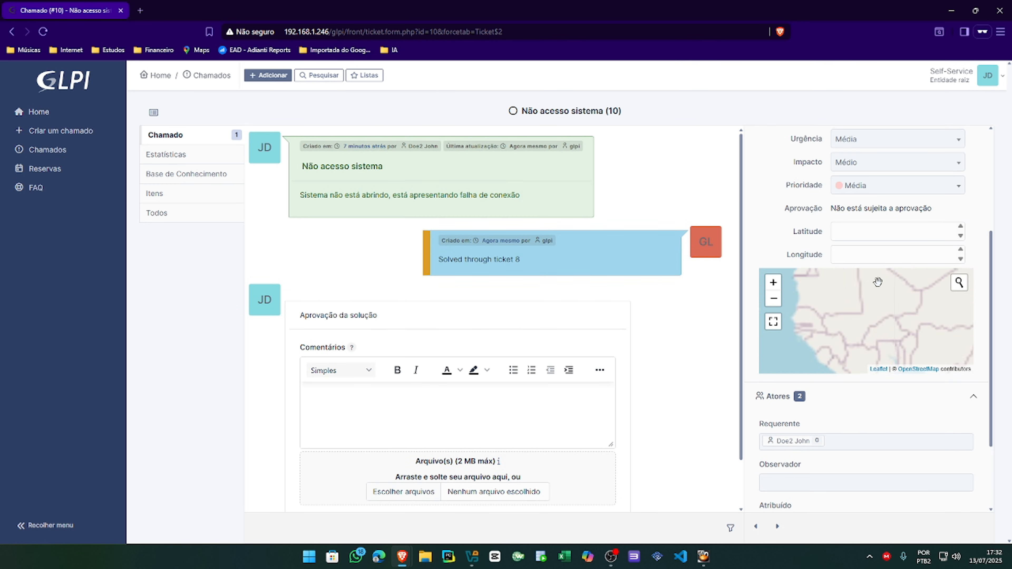
{"action": "scroll", "coordinate": [927, 382], "scroll_direction": "down", "scroll_amount": 3}
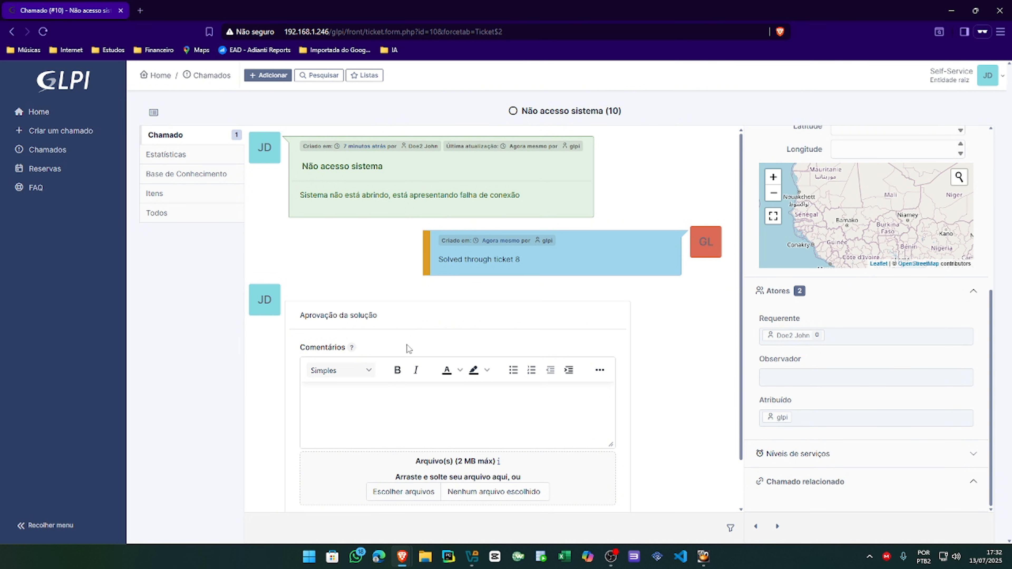
{"action": "scroll", "coordinate": [379, 416], "scroll_direction": "down", "scroll_amount": 2}
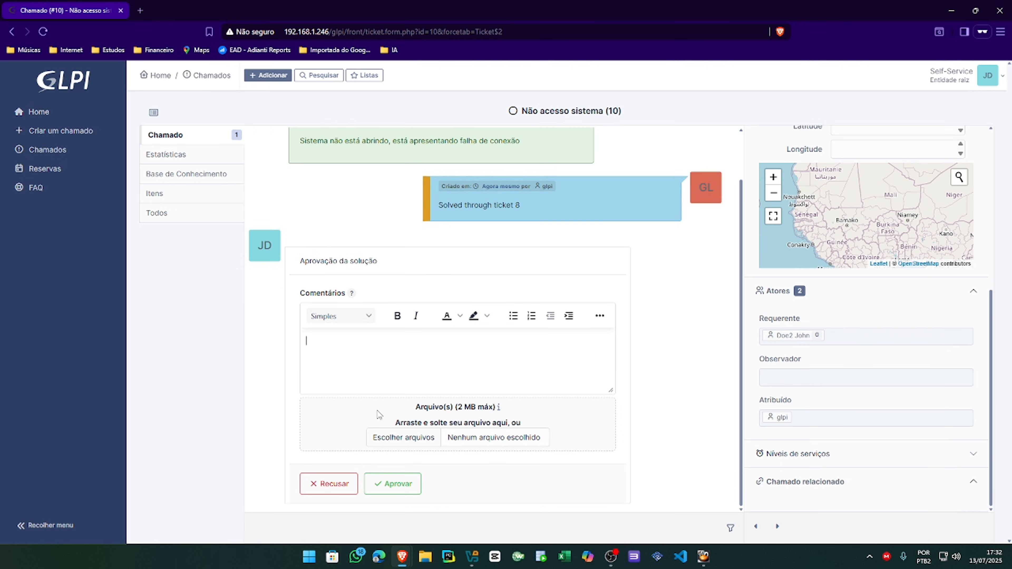
{"action": "type", "text": "Ainda continuo"}
{"action": "type", "text": "sem acesso ao sistema."}
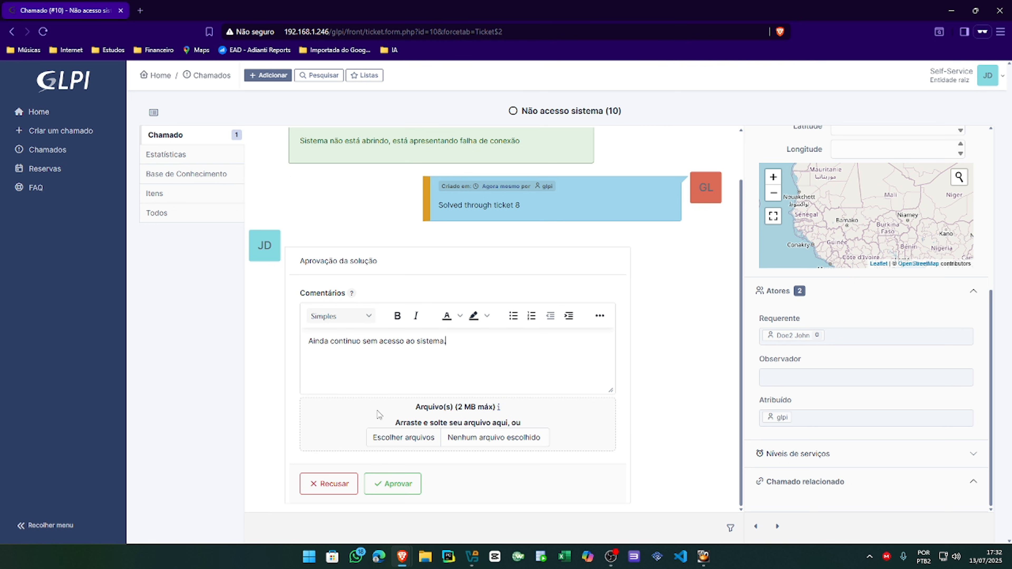
{"action": "left_click", "coordinate": [319, 485]}
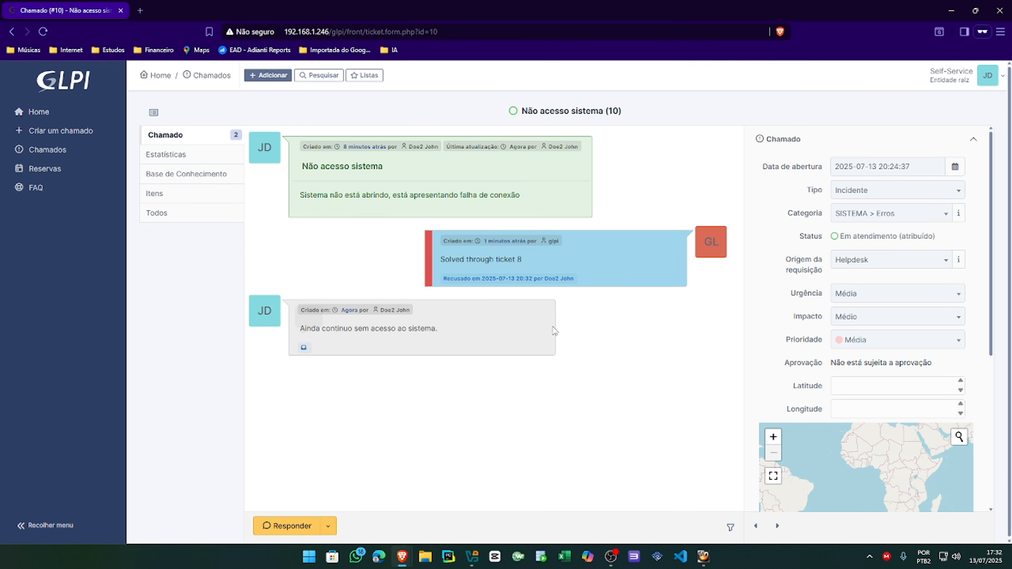
- Return to the Super-Admin window, list the assigned tickets and open Não acesso sistema (10)
{"action": "key", "text": "alt+Tab"}
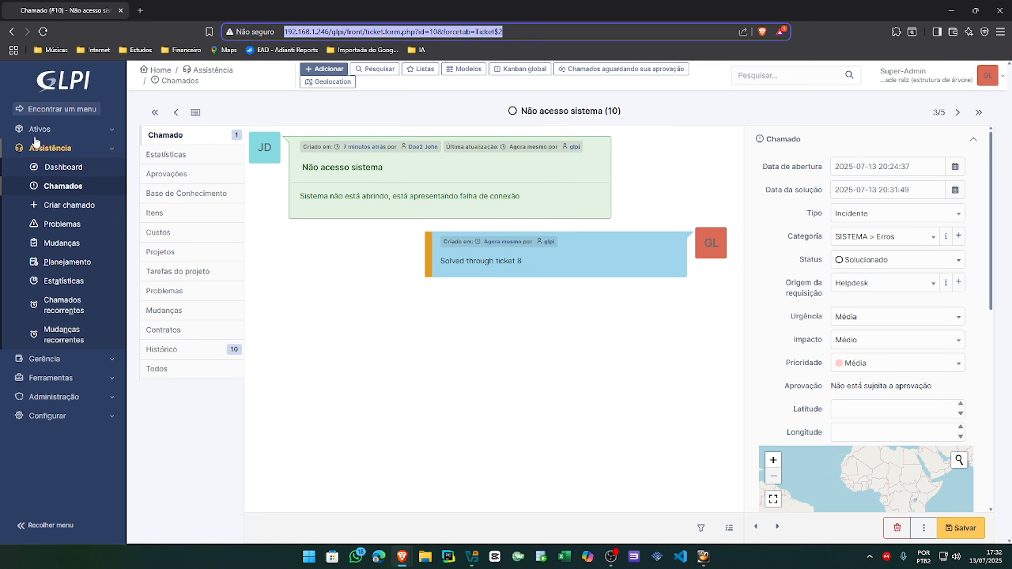
{"action": "left_click", "coordinate": [74, 185]}
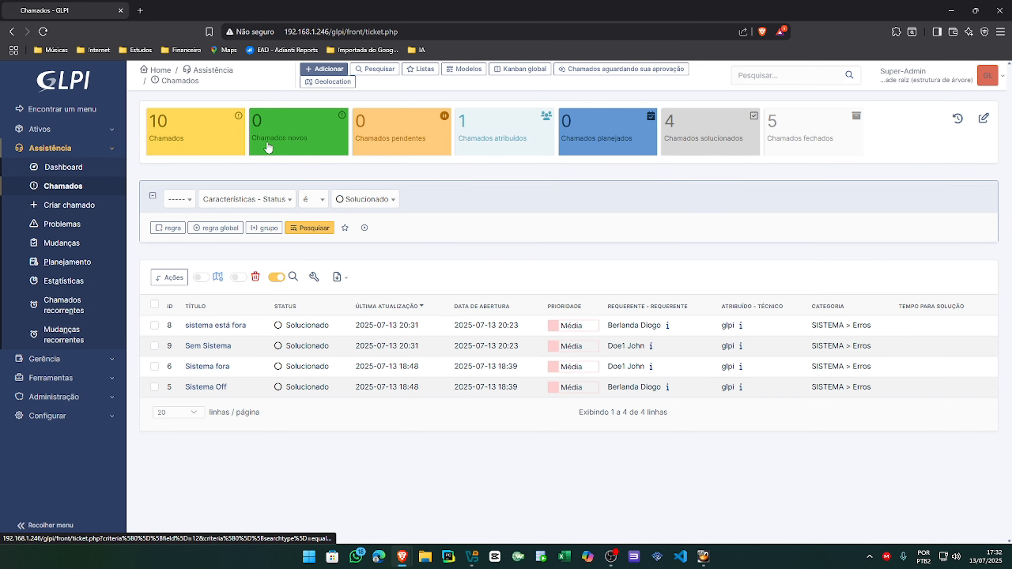
{"action": "left_click", "coordinate": [526, 135]}
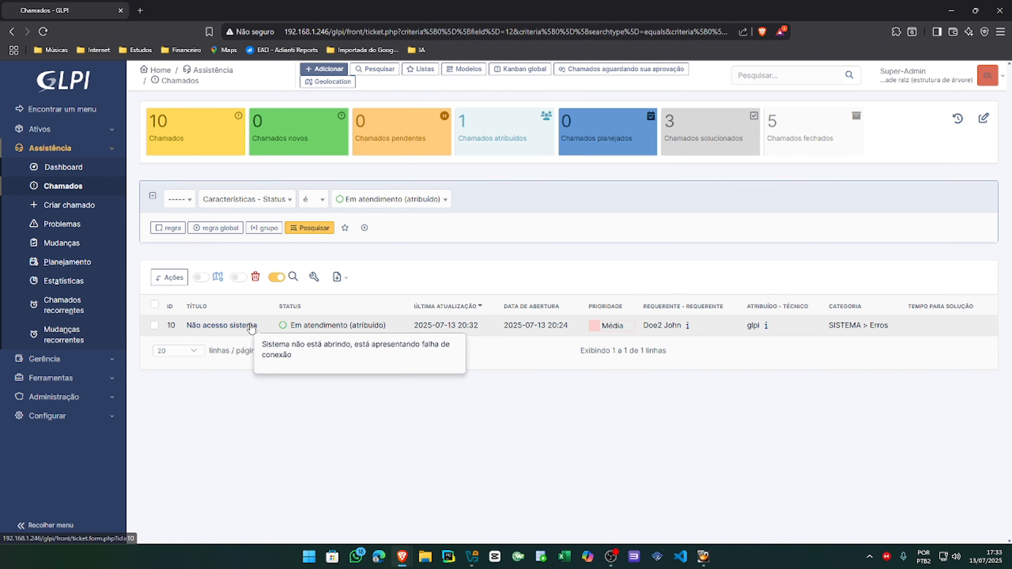
{"action": "left_click", "coordinate": [243, 326]}
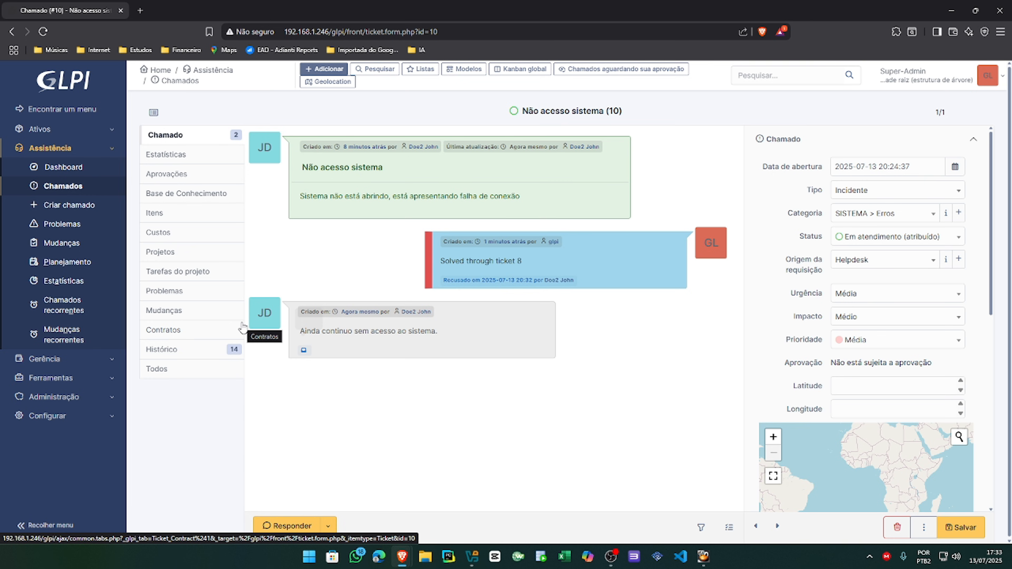
- Examine the related-ticket links and statuses across child ticket 10, parent sistema está fora (8) and child Sem Sistema (9), ending on ticket 10
{"action": "scroll", "coordinate": [926, 406], "scroll_direction": "down", "scroll_amount": 10}
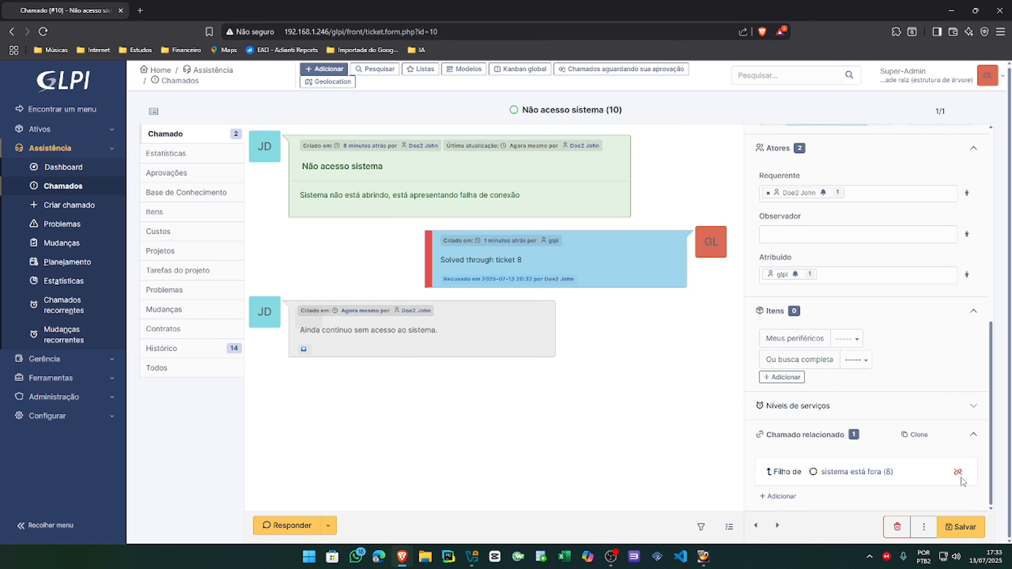
{"action": "left_click", "coordinate": [838, 471]}
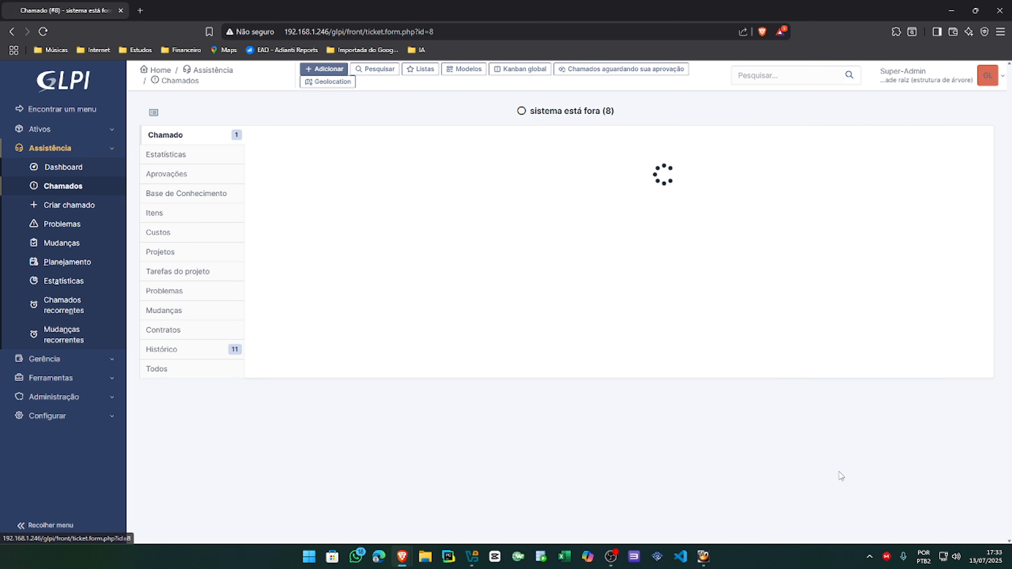
{"action": "scroll", "coordinate": [847, 454], "scroll_direction": "down", "scroll_amount": 10}
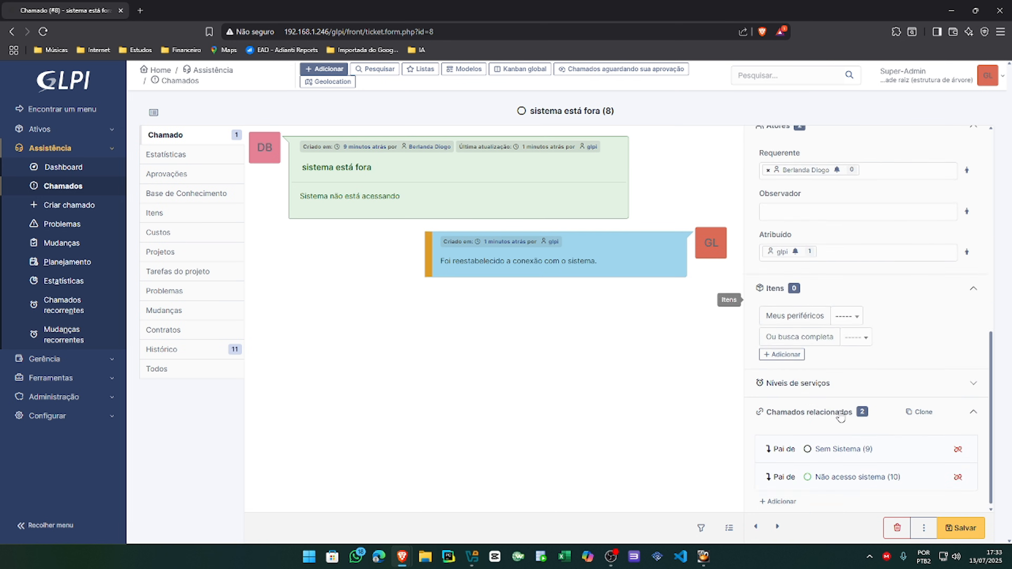
{"action": "left_click", "coordinate": [838, 445]}
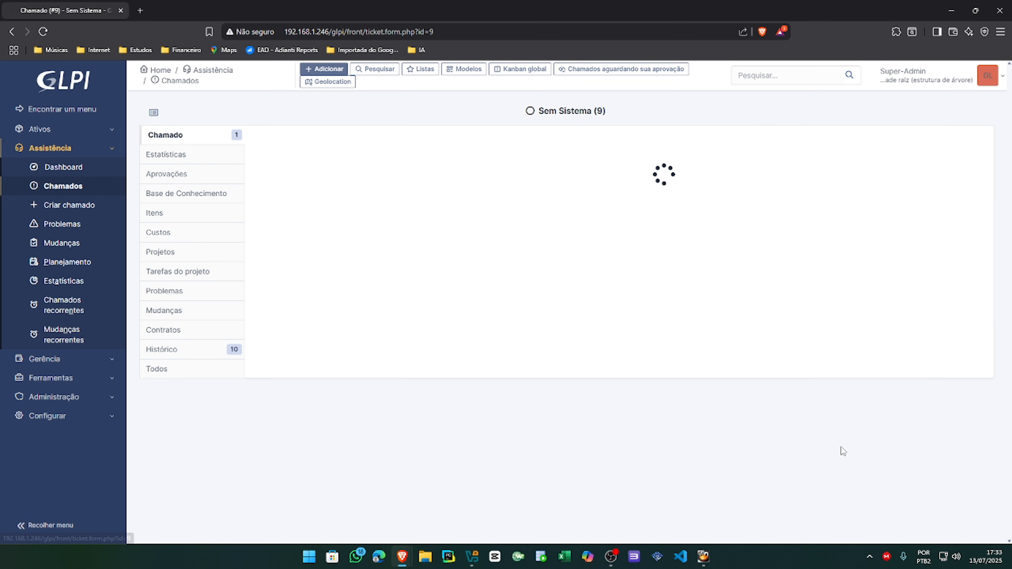
{"action": "scroll", "coordinate": [759, 389], "scroll_direction": "down", "scroll_amount": 8}
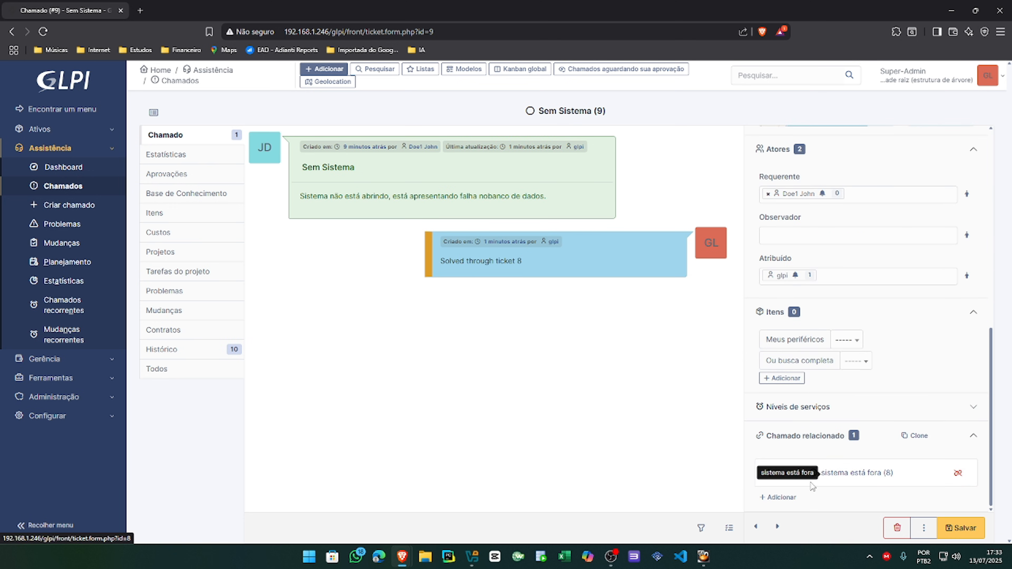
{"action": "left_click", "coordinate": [12, 31]}
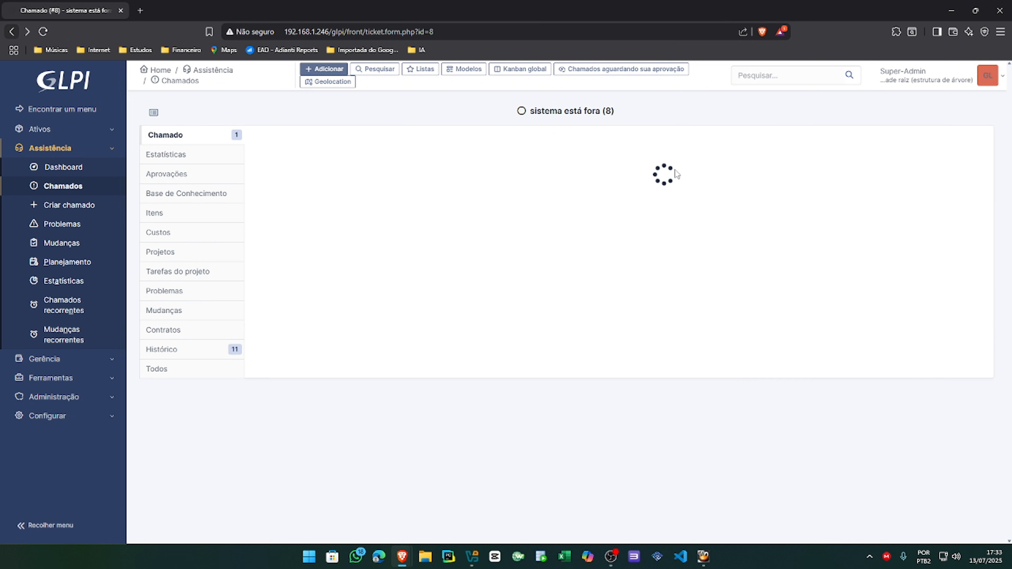
{"action": "scroll", "coordinate": [784, 360], "scroll_direction": "down", "scroll_amount": 8}
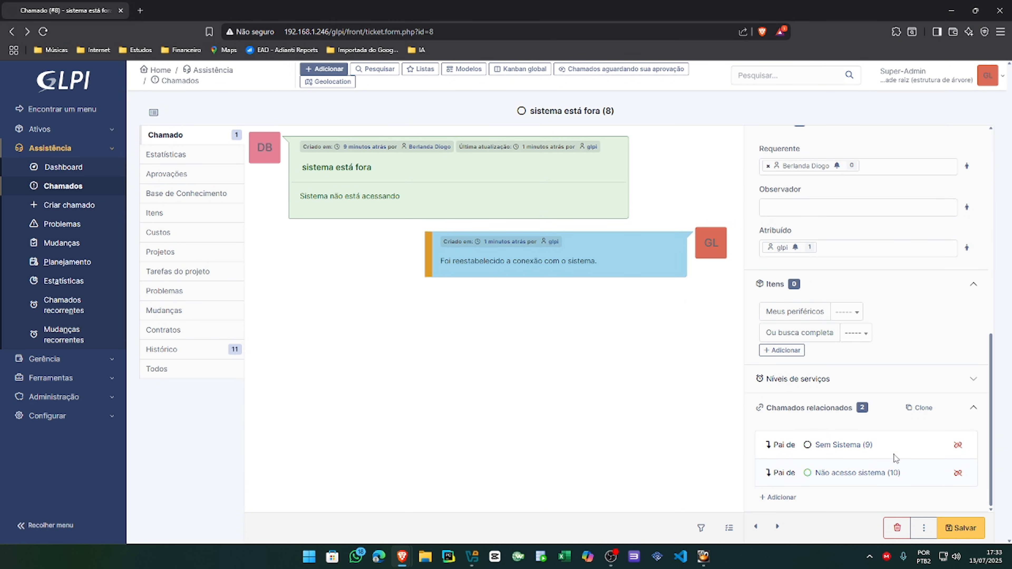
{"action": "left_click", "coordinate": [870, 473]}
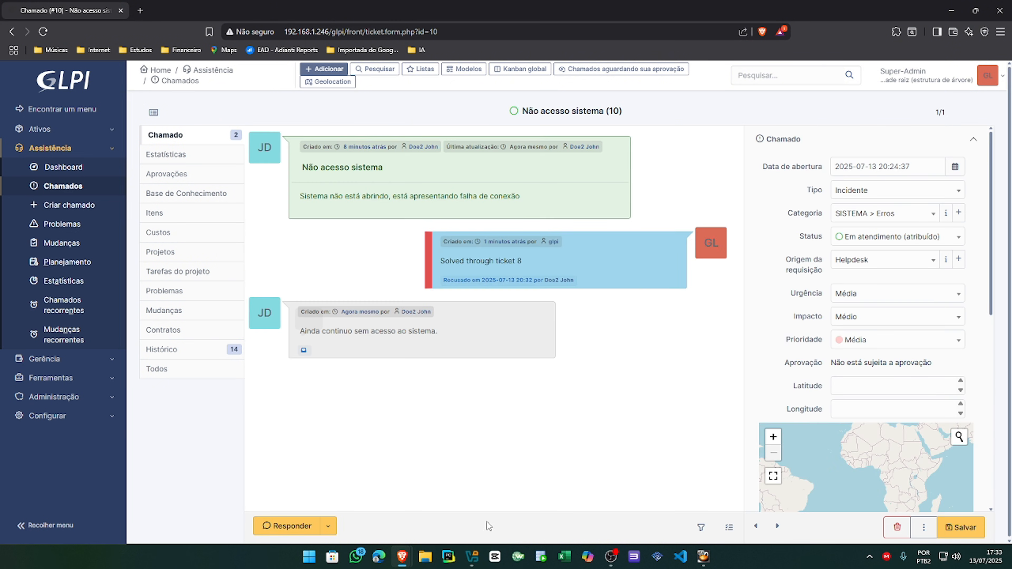
{"action": "left_click", "coordinate": [328, 527]}
{"action": "left_click", "coordinate": [370, 455]}
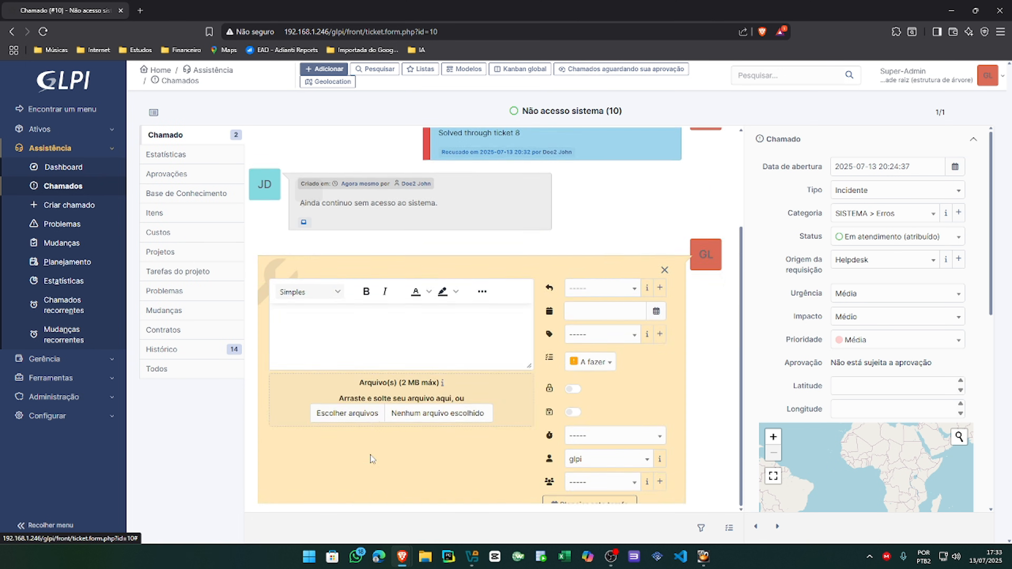
{"action": "left_click", "coordinate": [664, 216]}
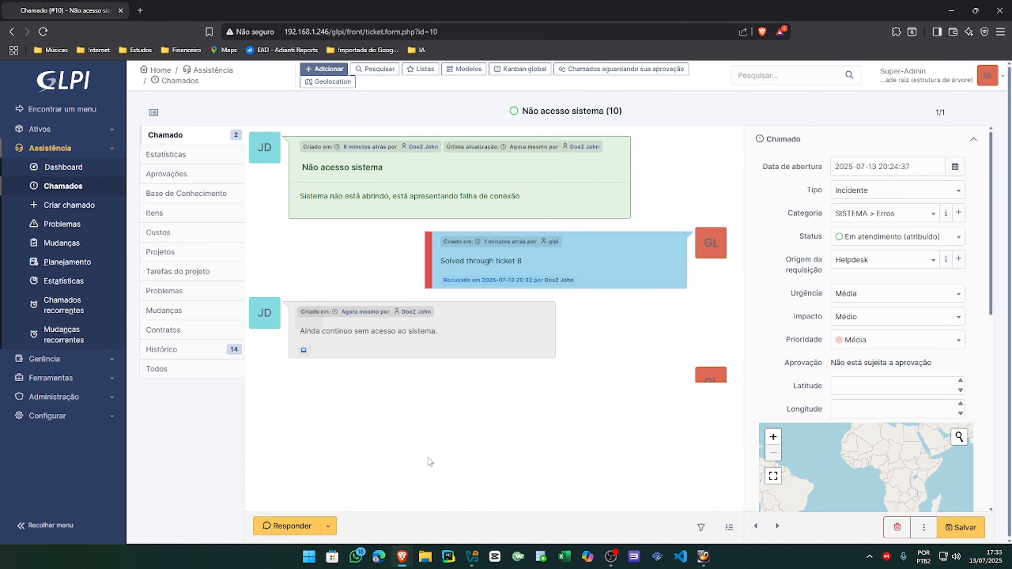
- Add to ticket 10 the solution "Verificado que o computador estava sem autenticação no Firewall após realizar autenticação a conexão com o sistema ocorreu normalmente."
{"action": "left_click", "coordinate": [328, 527]}
{"action": "left_click", "coordinate": [371, 466]}
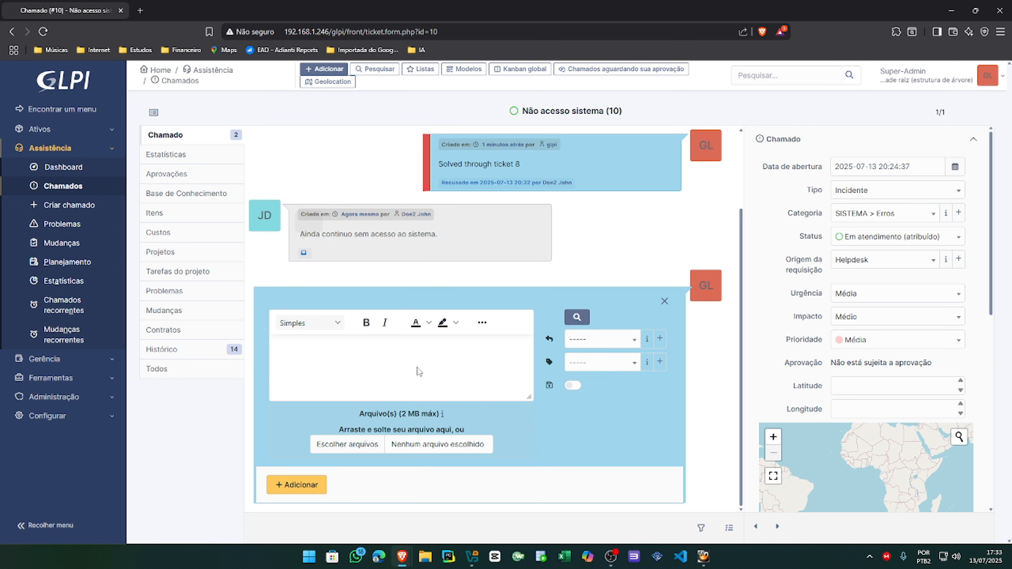
{"action": "type", "text": "Verificado que o computador estava sem aut"}
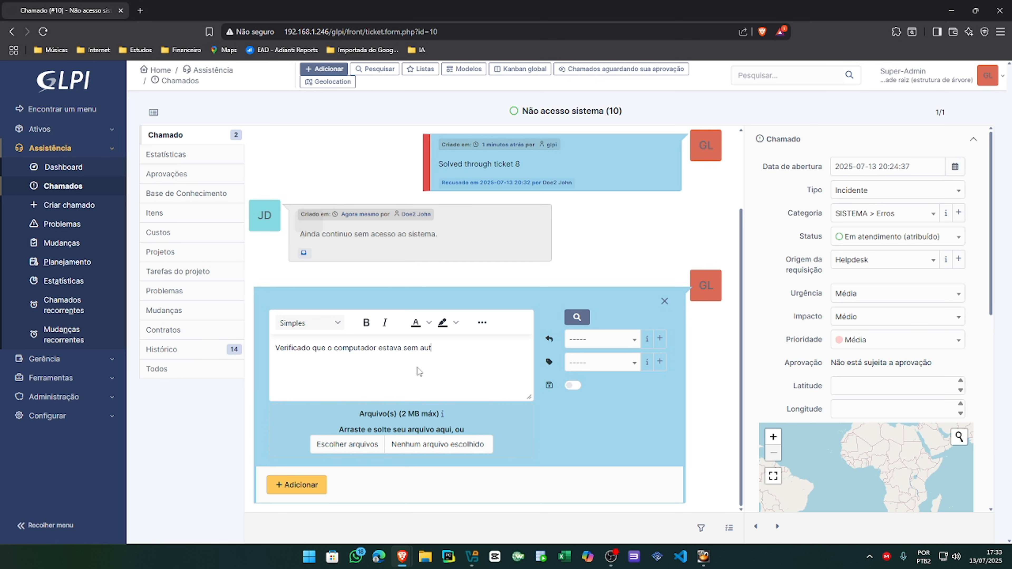
{"action": "type", "text": "enticação no Firewall após realizar aauten"}
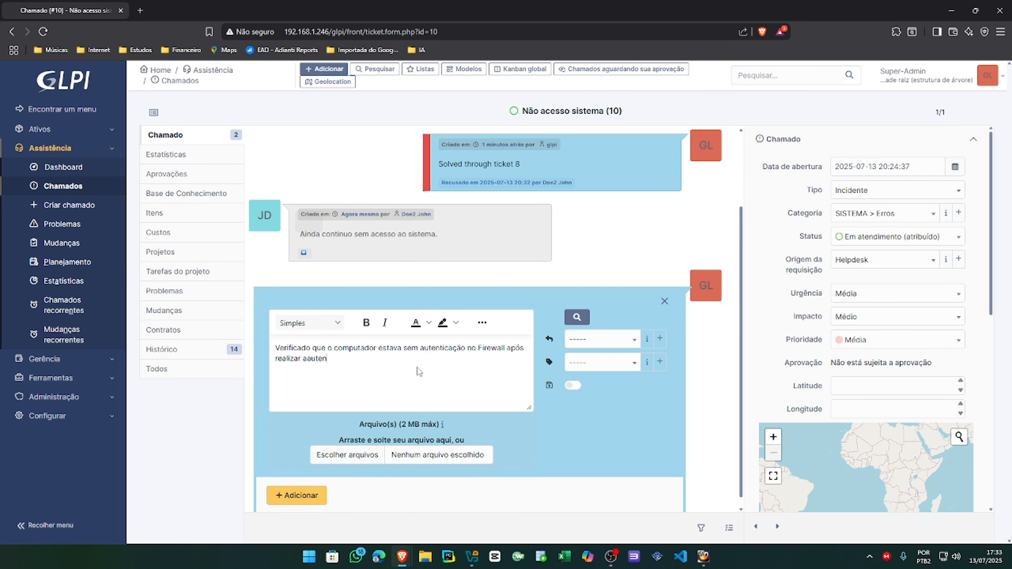
{"action": "key", "text": "BackSpace"}
{"action": "key", "text": "BackSpace"}
{"action": "key", "text": "BackSpace"}
{"action": "key", "text": "BackSpace"}
{"action": "key", "text": "BackSpace"}
{"action": "type", "text": "utenticação a conexão com o sistema ocorreu norma"}
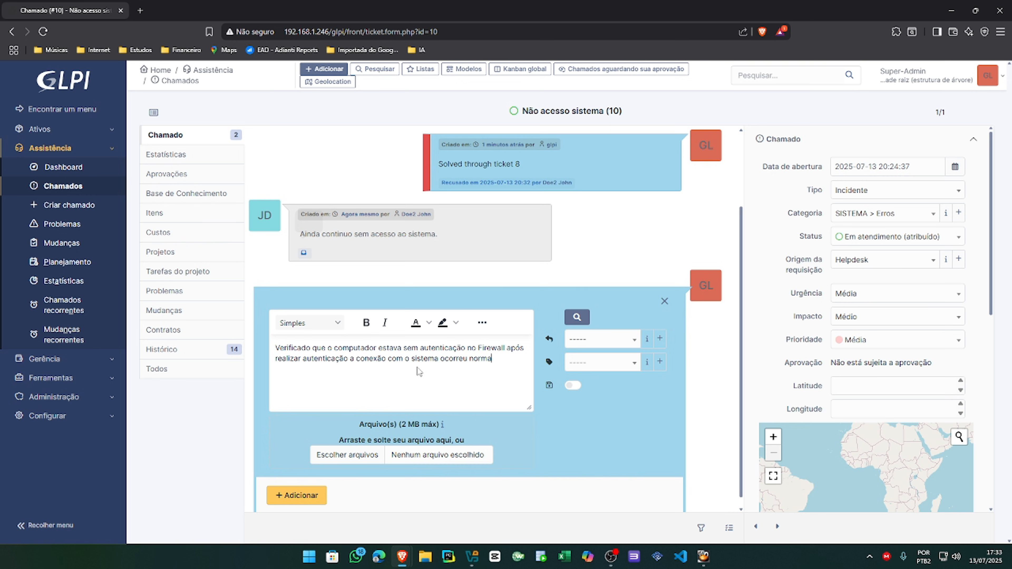
{"action": "type", "text": "lmente."}
{"action": "left_click", "coordinate": [314, 493]}
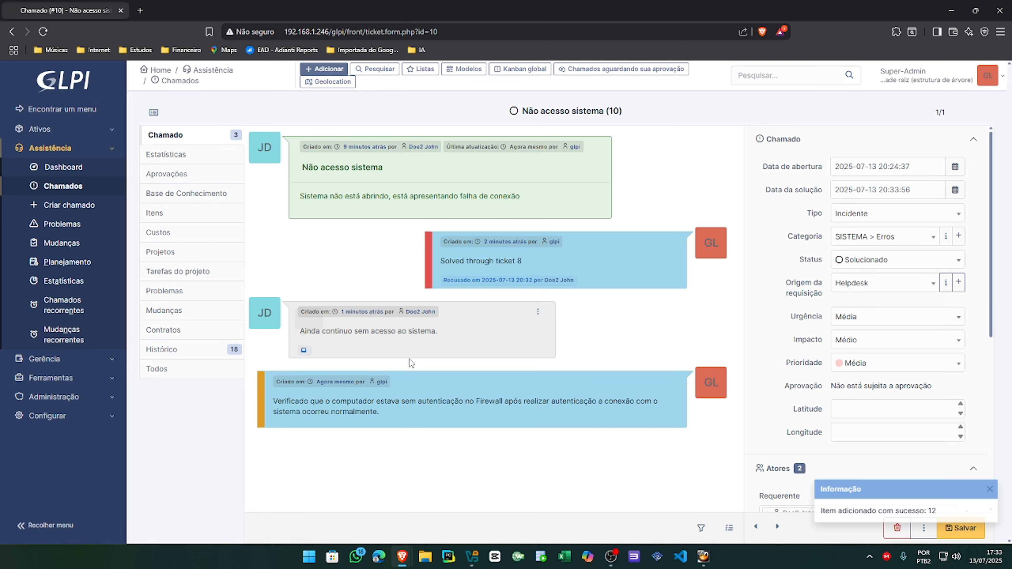
- Switch to the requester's private window, reload ticket 10 and approve the new solution without a comment
{"action": "key", "text": "alt+Tab"}
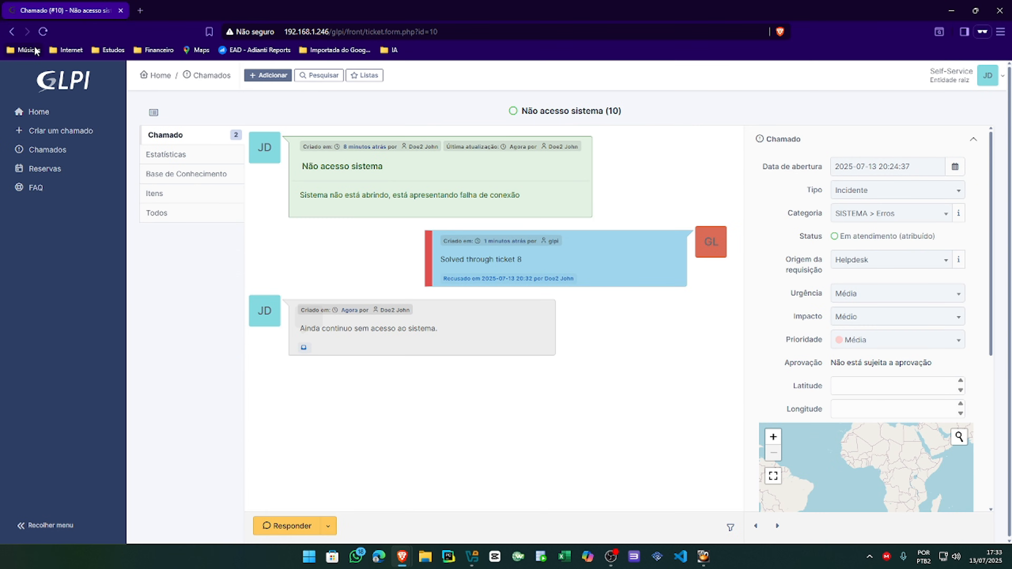
{"action": "left_click", "coordinate": [43, 31]}
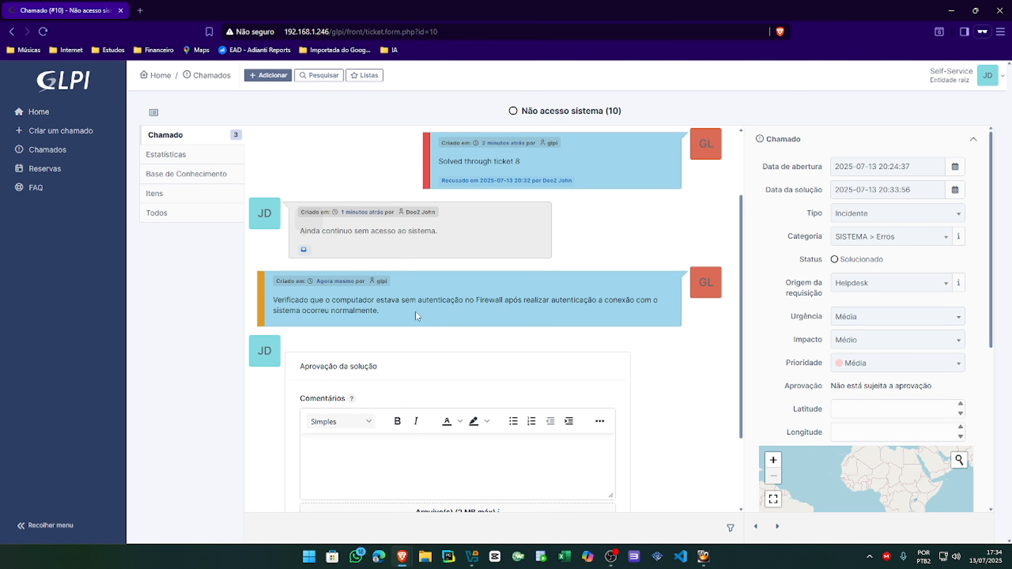
{"action": "scroll", "coordinate": [416, 312], "scroll_direction": "down", "scroll_amount": 3}
{"action": "left_click", "coordinate": [393, 484]}
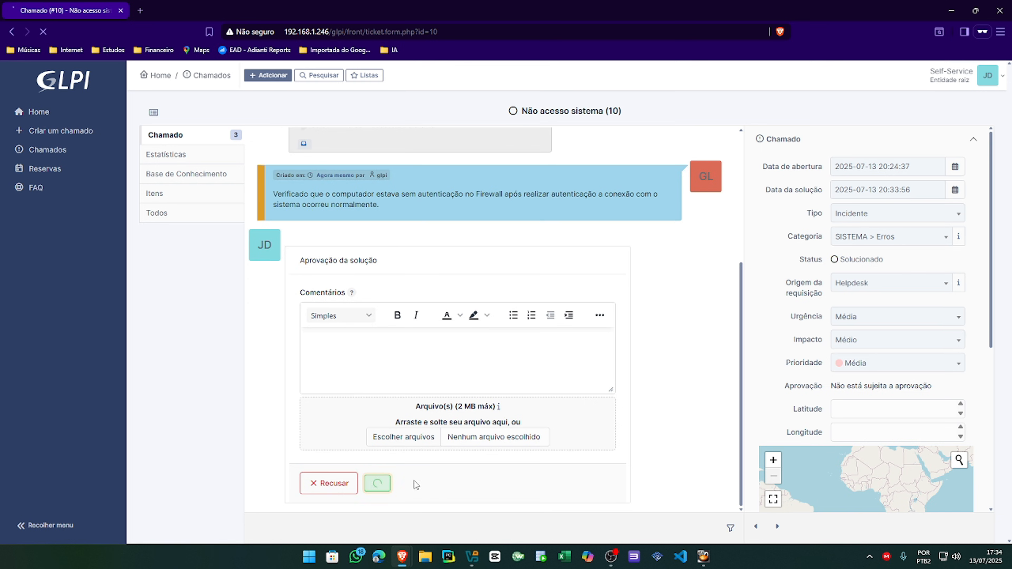
- Return to the Super-Admin window and open the Chamados list filtered by status Em atendimento (atribuído)
{"action": "key", "text": "alt+Tab"}
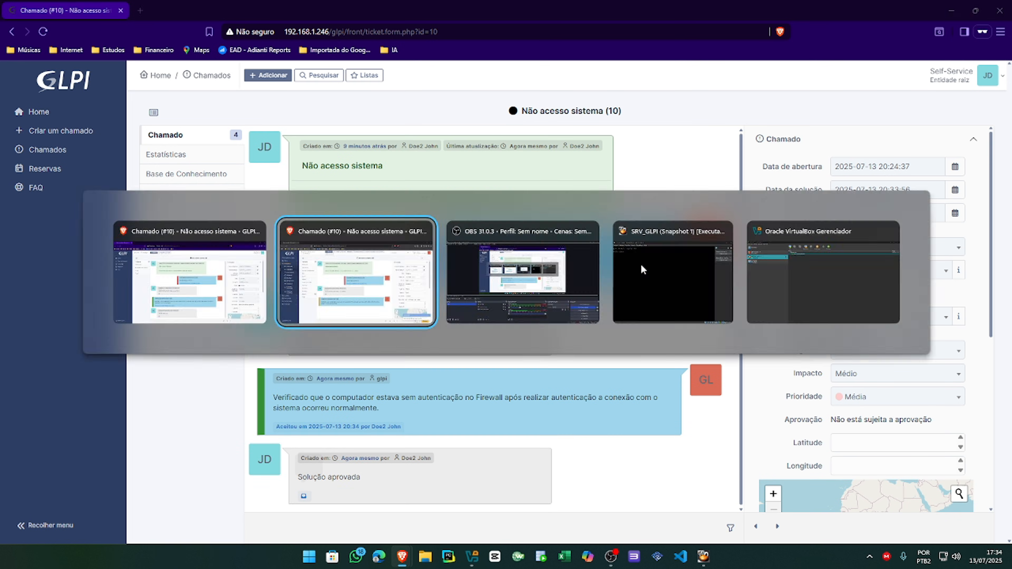
{"action": "left_click", "coordinate": [63, 185]}
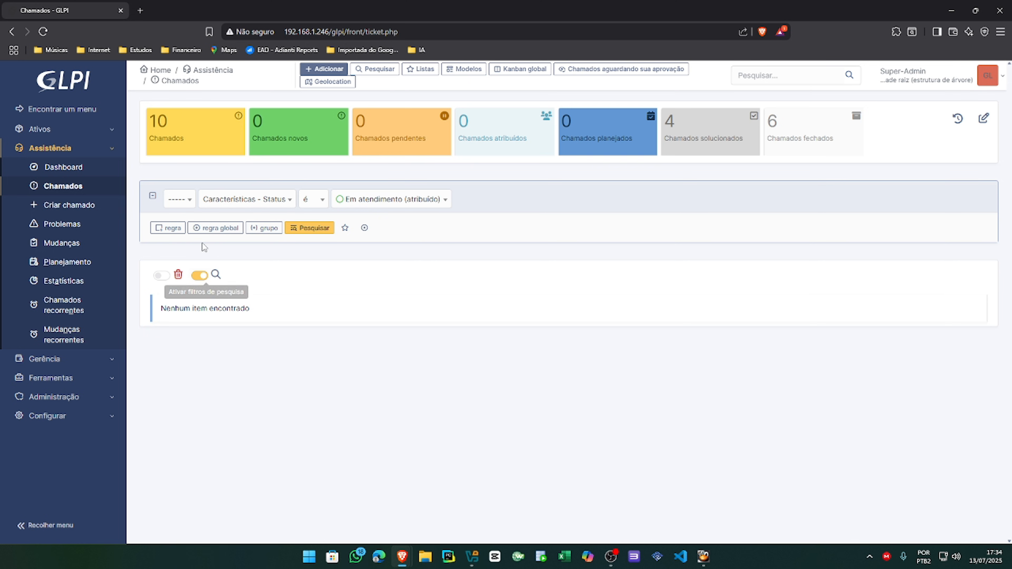
{"action": "left_click", "coordinate": [72, 361]}
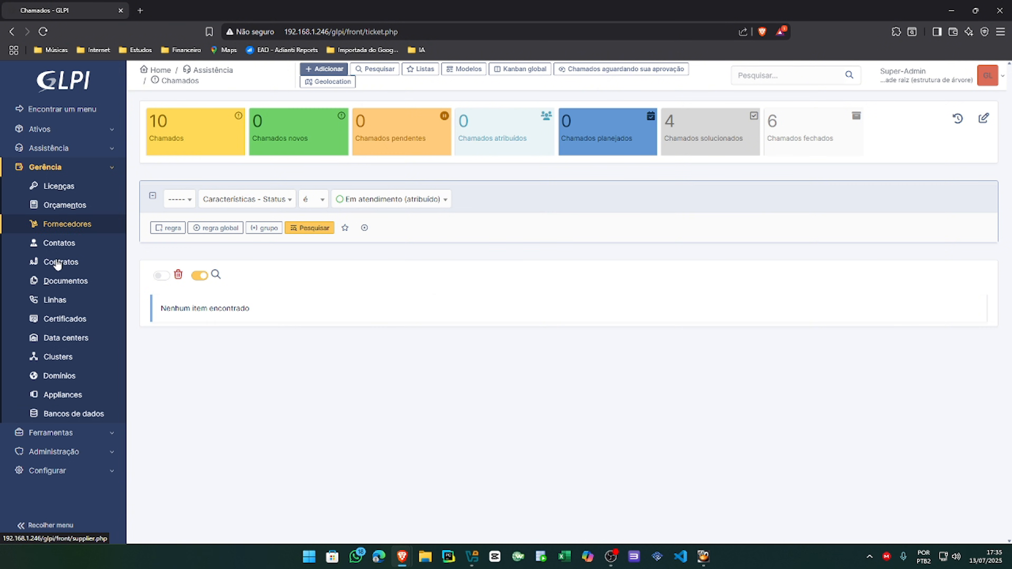
{"action": "left_click", "coordinate": [39, 434]}
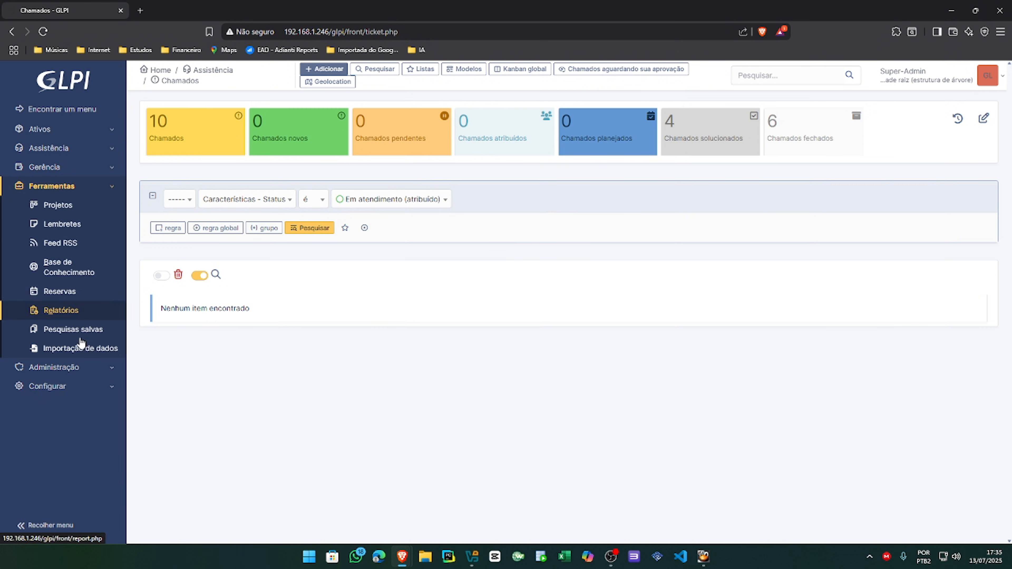
{"action": "left_click", "coordinate": [77, 167]}
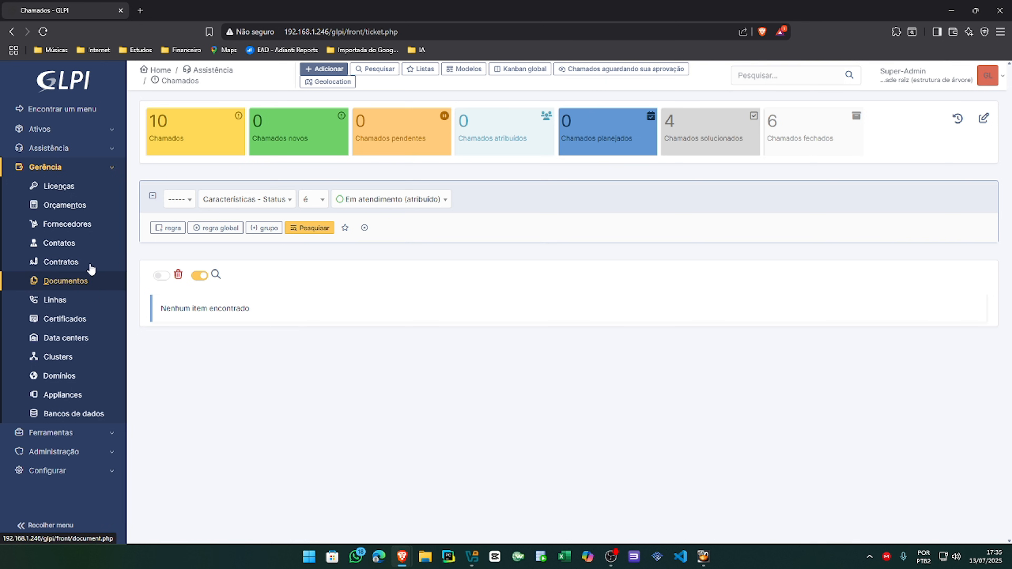
{"action": "left_click", "coordinate": [79, 148]}
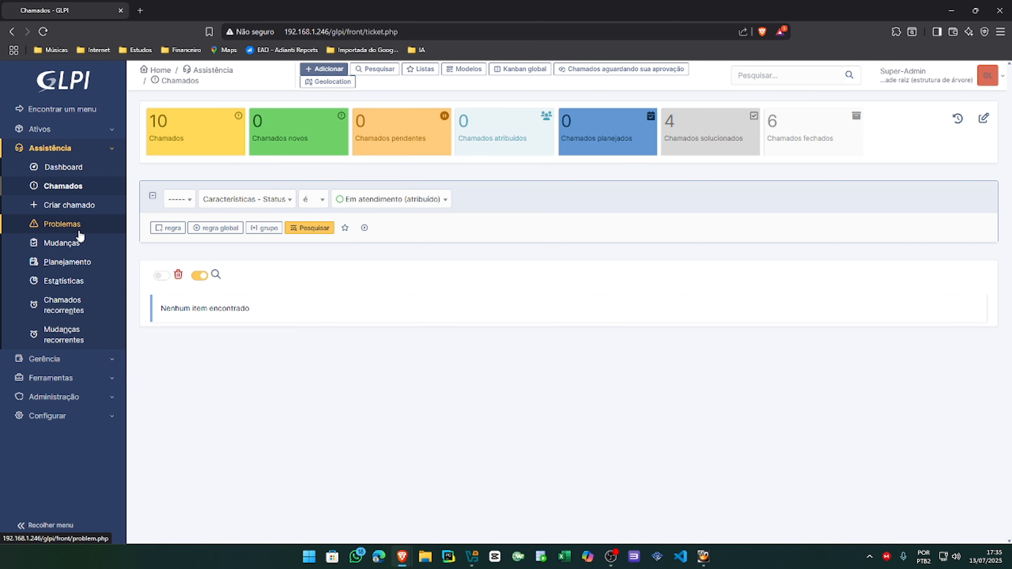